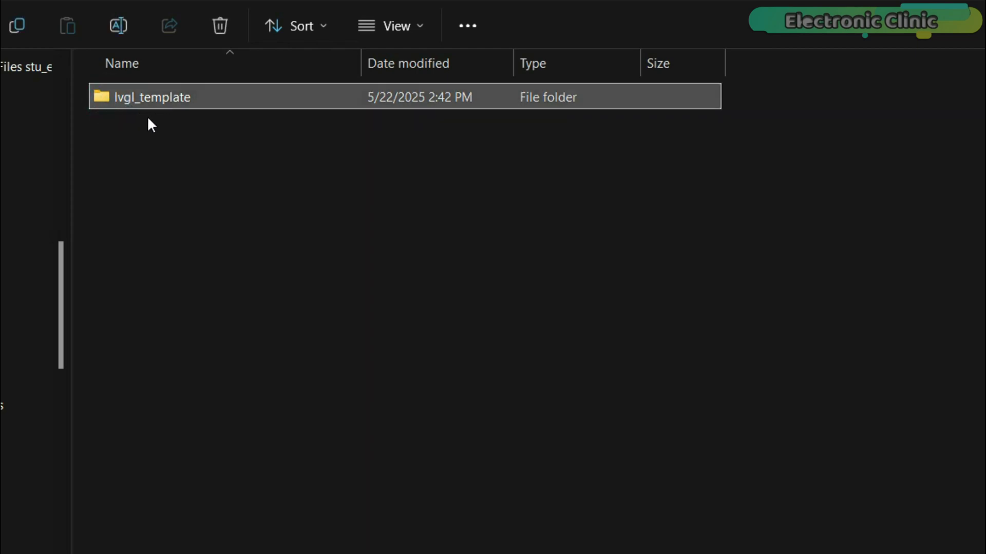
Step: Examine the contents of the lvgl_template folder, including its squareline studio project files and ui files subfolders
{"action": "mouse_move", "coordinate": [158, 107]}
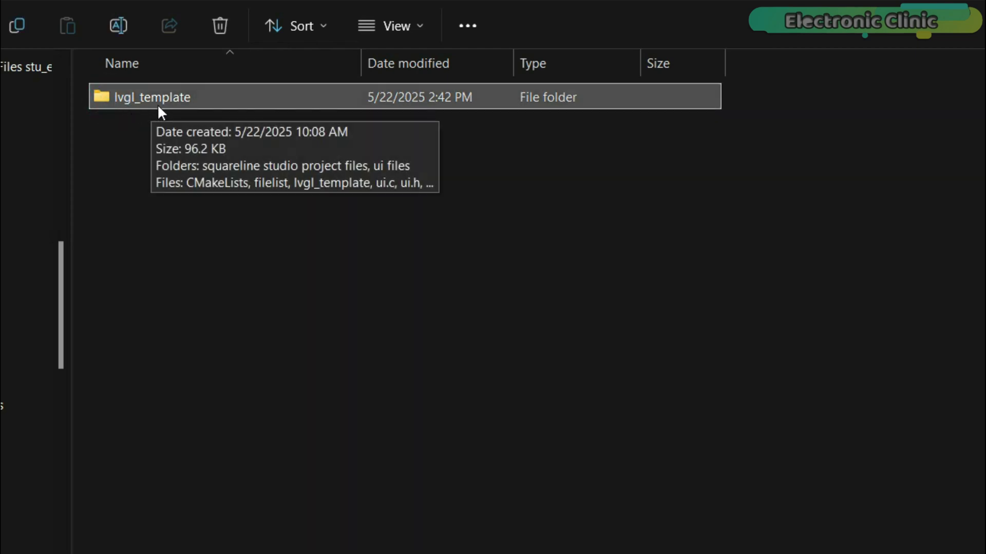
{"action": "double_click", "coordinate": [101, 96]}
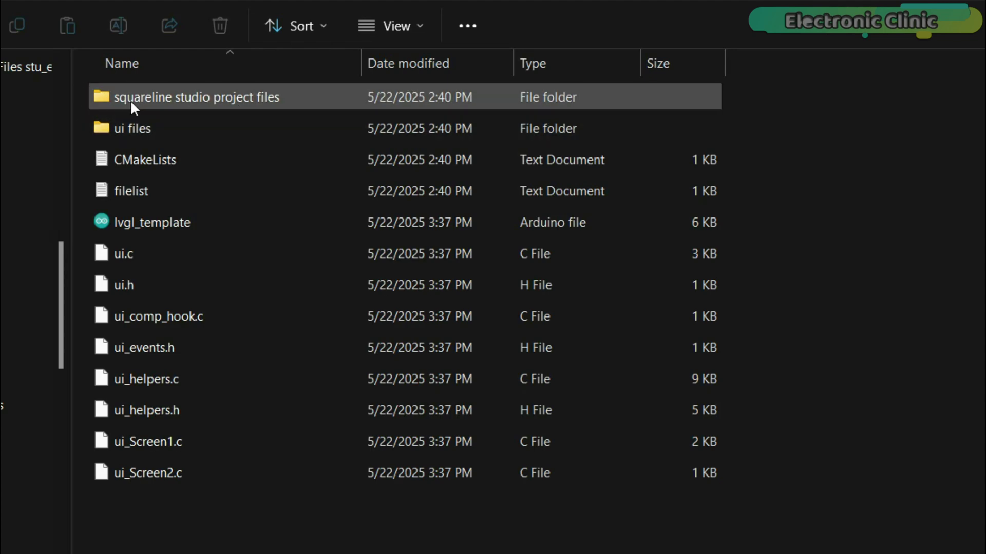
{"action": "left_click", "coordinate": [96, 103]}
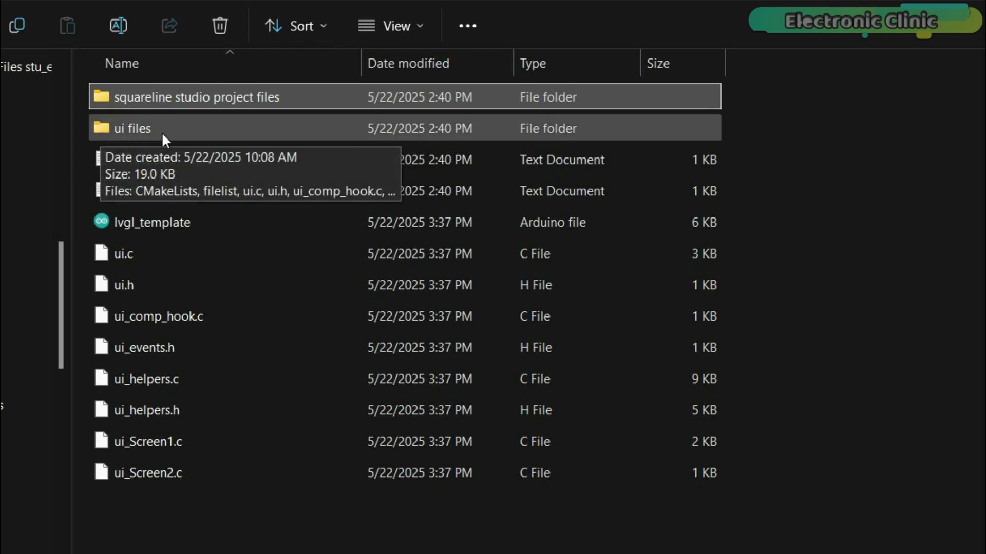
{"action": "left_click", "coordinate": [105, 132]}
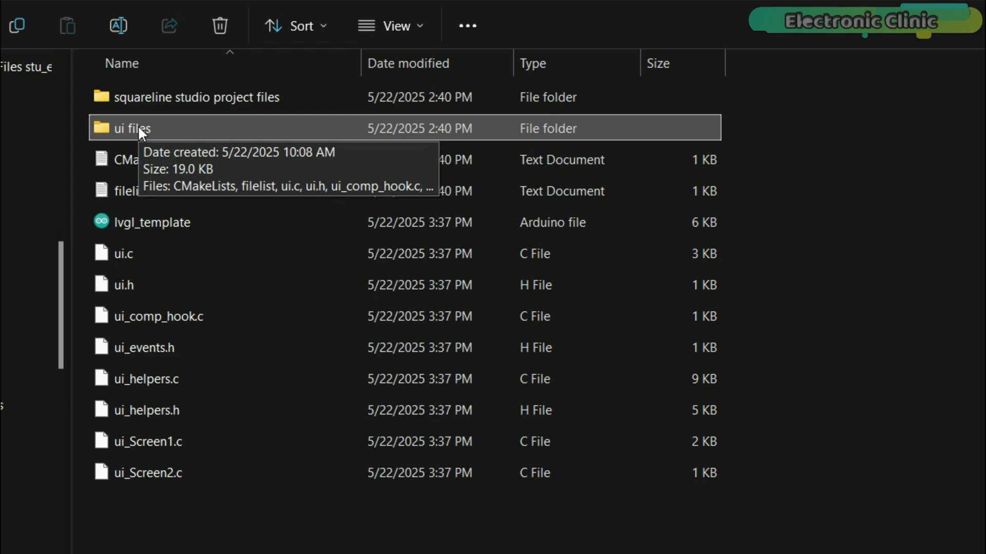
{"action": "double_click", "coordinate": [105, 98]}
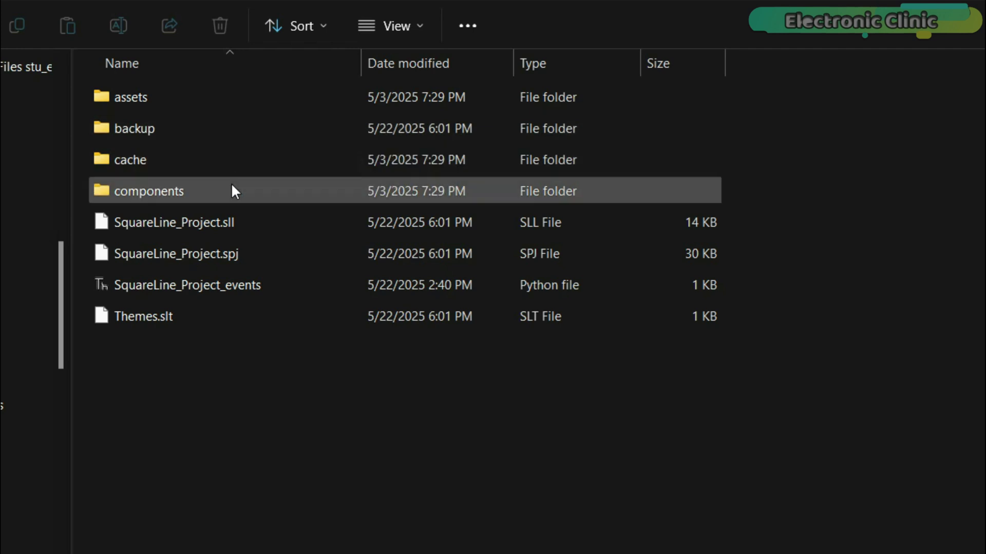
{"action": "left_click", "coordinate": [193, 283]}
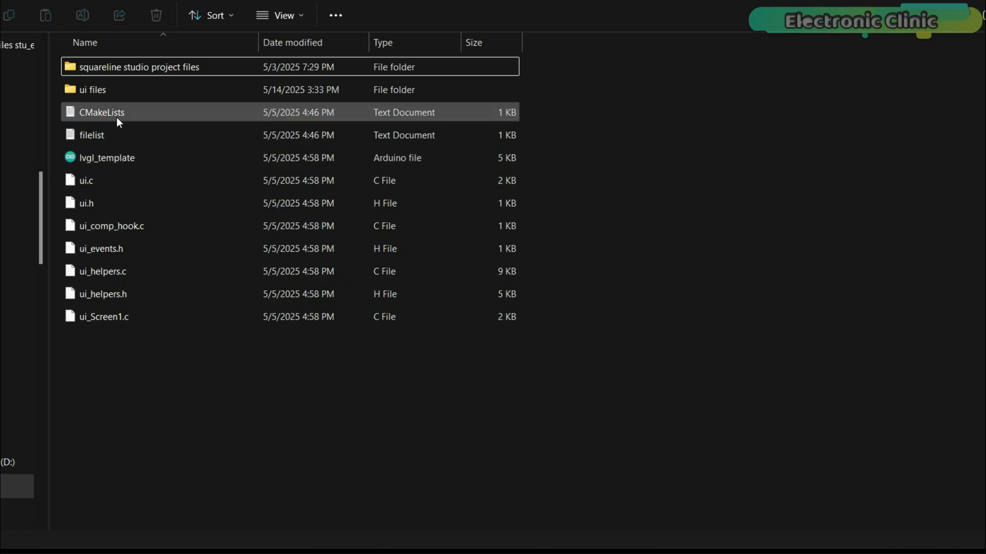
{"action": "double_click", "coordinate": [92, 90]}
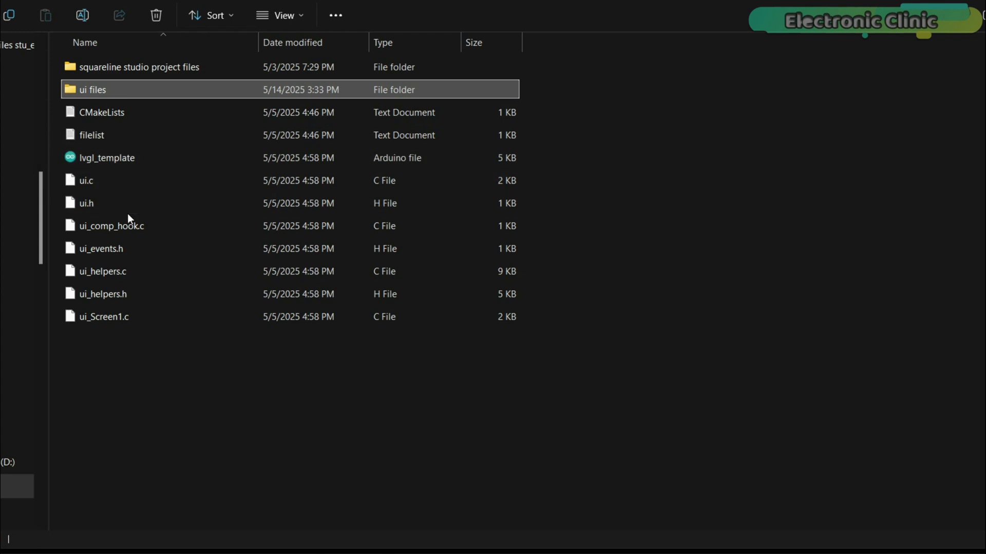
Step: Open the lvgl_template sketch in Arduino IDE and review its code from the includes through the display initialization in setup()
{"action": "left_click", "coordinate": [111, 157]}
{"action": "right_click", "coordinate": [111, 156]}
{"action": "mouse_move", "coordinate": [230, 232]}
{"action": "left_click", "coordinate": [360, 234]}
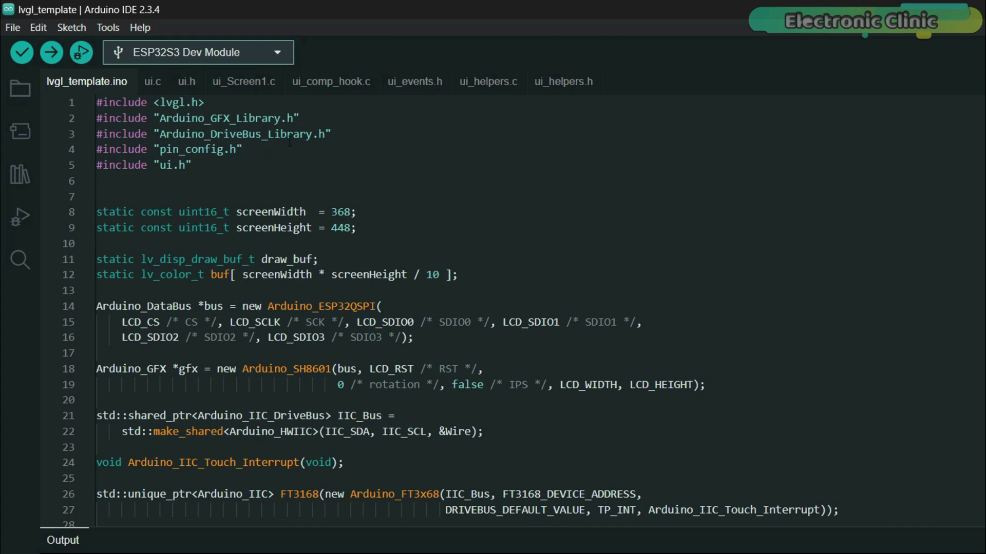
{"action": "scroll", "coordinate": [259, 189], "scroll_direction": "down", "scroll_amount": 2}
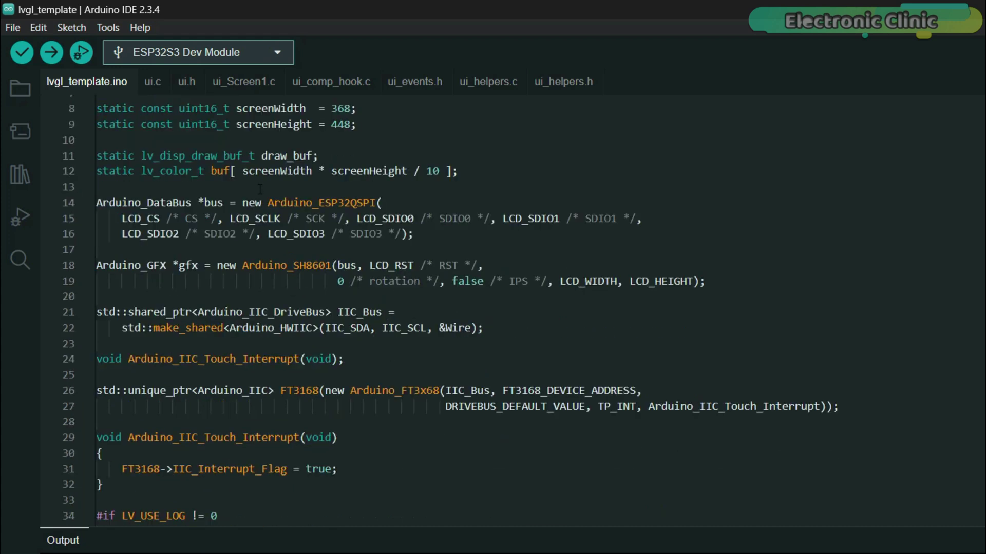
{"action": "scroll", "coordinate": [260, 189], "scroll_direction": "down", "scroll_amount": 11}
{"action": "scroll", "coordinate": [260, 189], "scroll_direction": "down", "scroll_amount": 8}
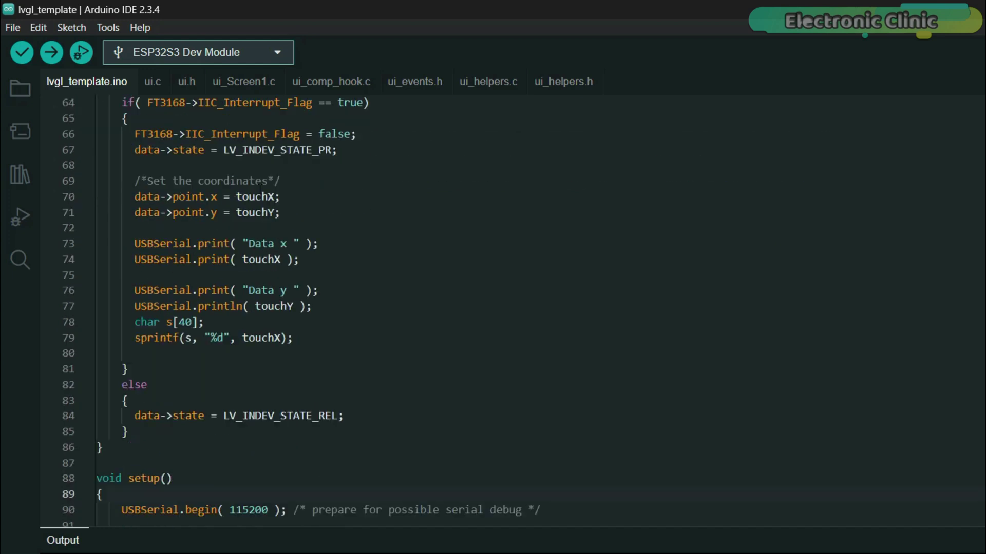
{"action": "scroll", "coordinate": [260, 190], "scroll_direction": "down", "scroll_amount": 19}
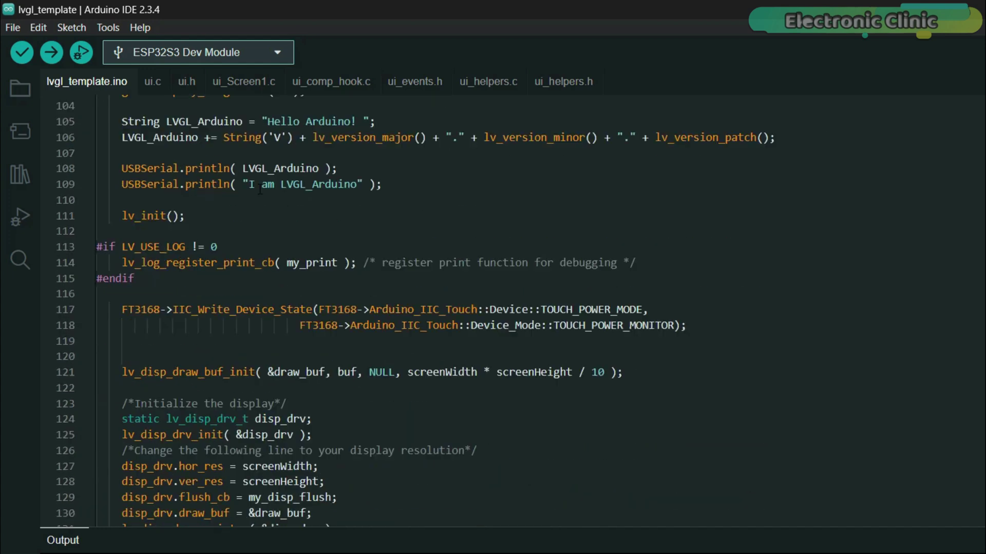
{"action": "scroll", "coordinate": [260, 190], "scroll_direction": "down", "scroll_amount": 3}
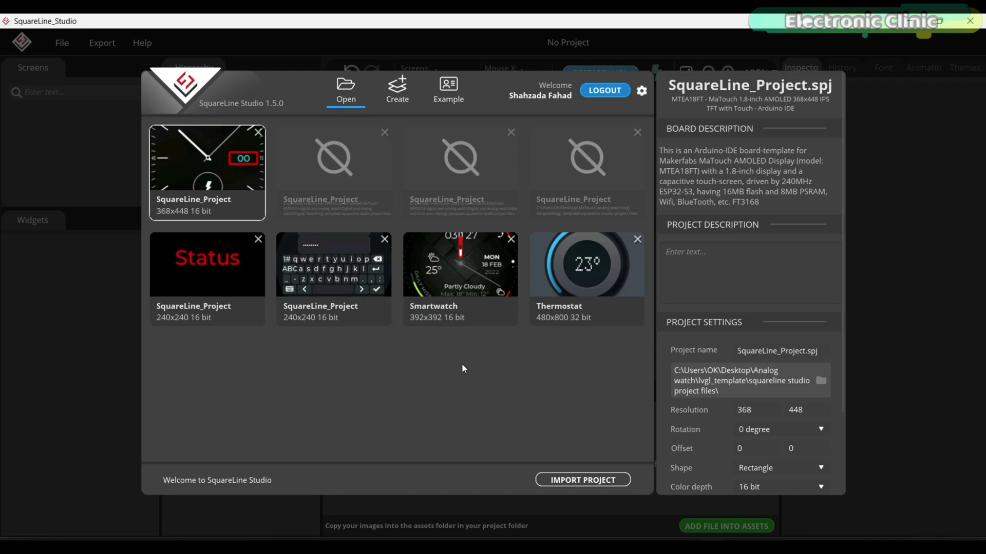
Step: In SquareLine Studio, import SquareLine_Project.spj from the squareline studio project files folder inside lvgl_template
{"action": "left_click", "coordinate": [593, 481]}
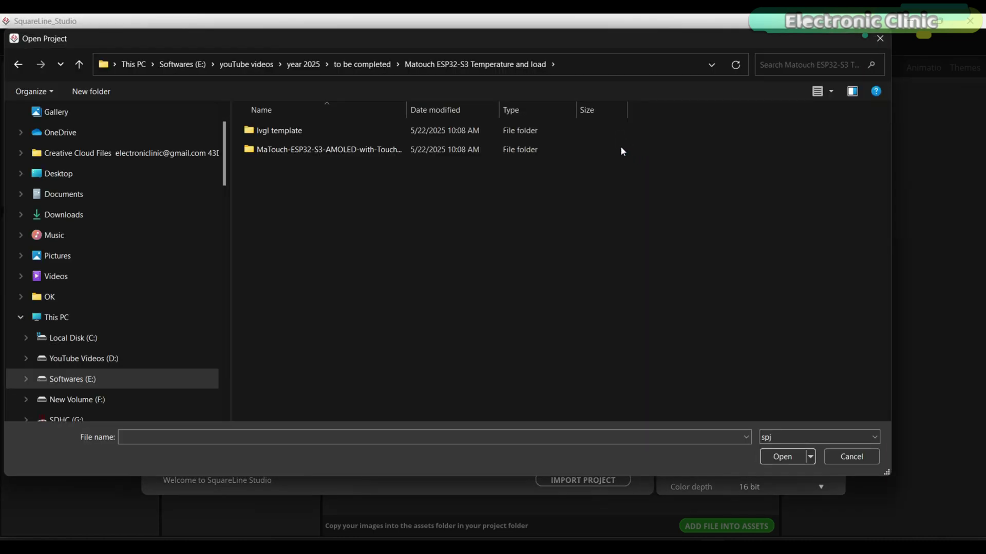
{"action": "double_click", "coordinate": [286, 132]}
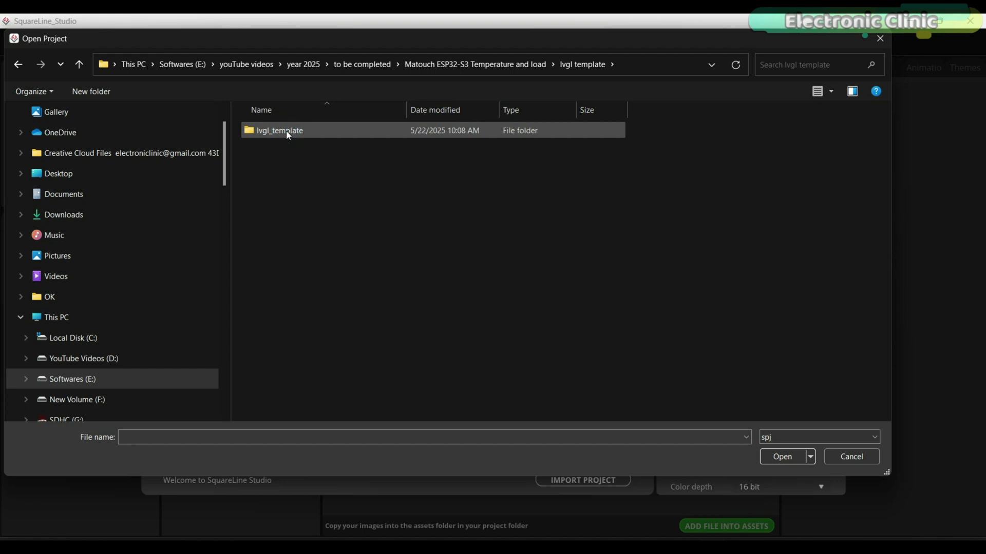
{"action": "double_click", "coordinate": [286, 132]}
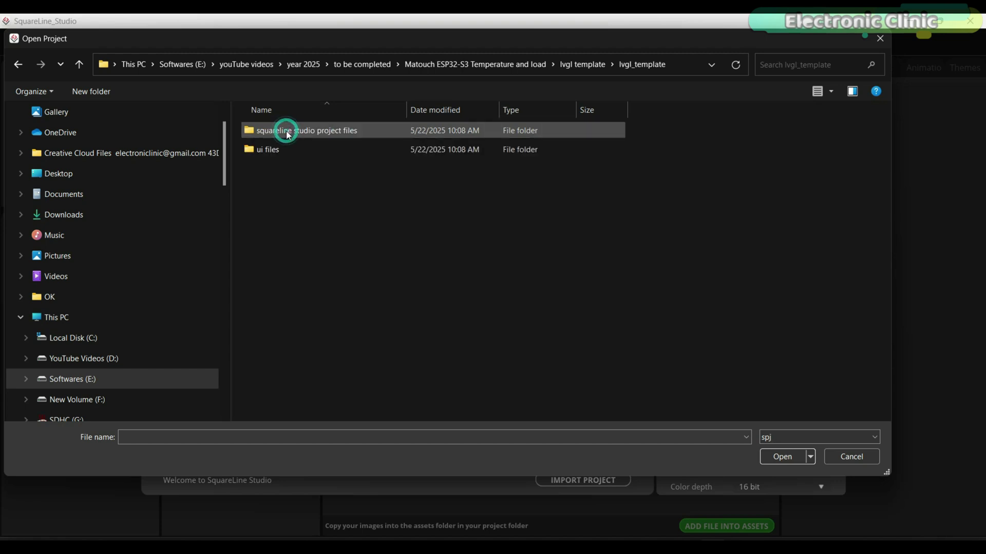
{"action": "double_click", "coordinate": [323, 131]}
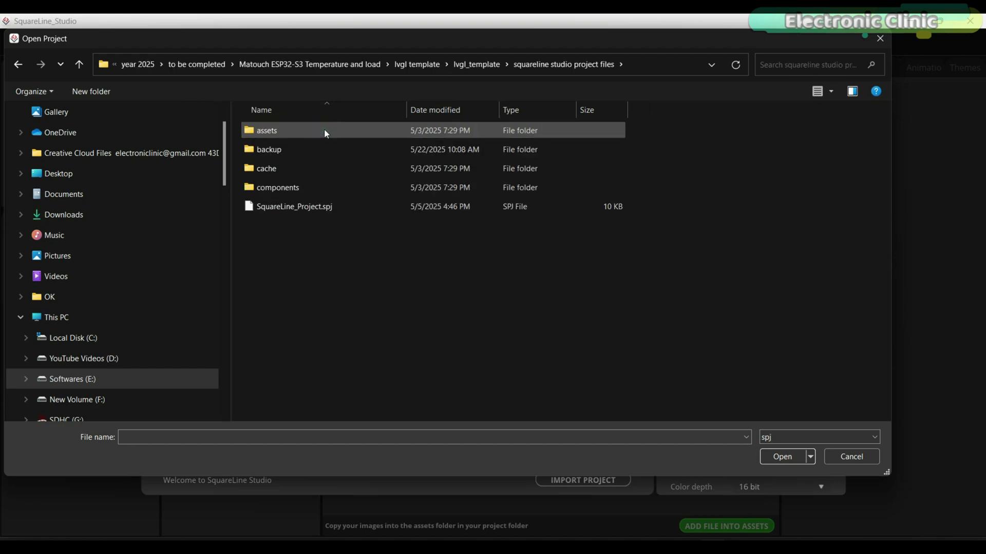
{"action": "left_click", "coordinate": [295, 207]}
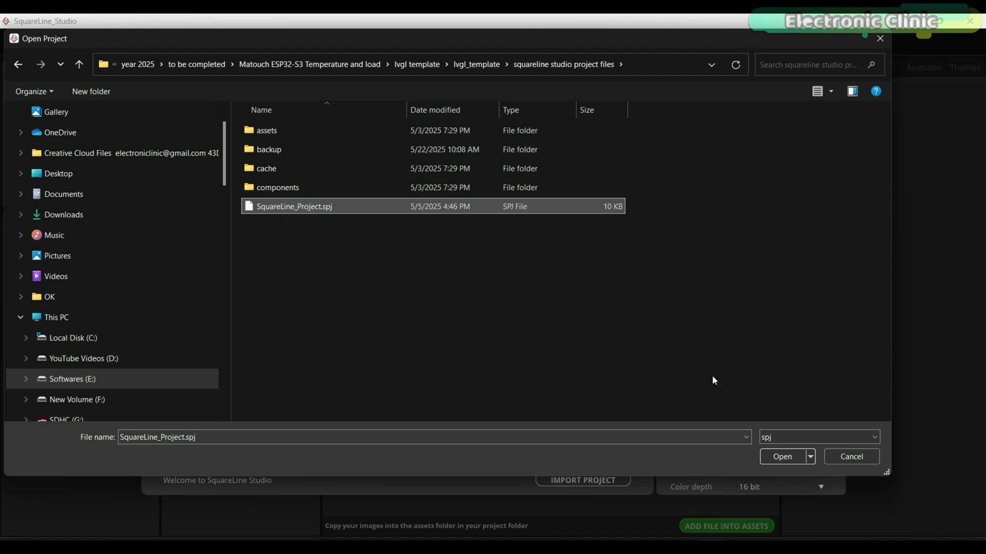
{"action": "left_click", "coordinate": [794, 460]}
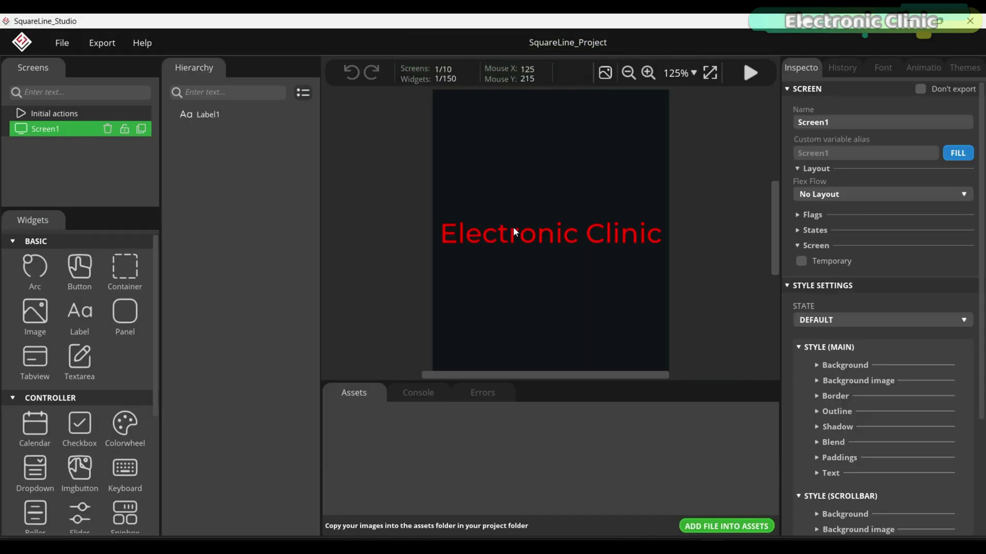
Step: In the project settings, set the project export root to the squareline studio project files folder inside lvgl_template
{"action": "scroll", "coordinate": [513, 227], "scroll_direction": "down", "scroll_amount": 2}
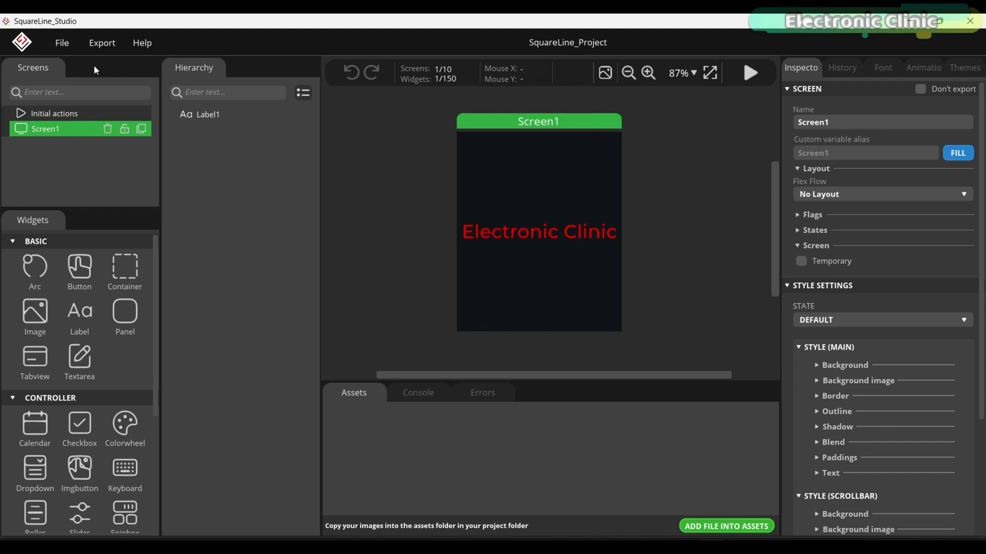
{"action": "left_click", "coordinate": [61, 42]}
{"action": "left_click", "coordinate": [83, 126]}
{"action": "scroll", "coordinate": [596, 306], "scroll_direction": "down", "scroll_amount": 2}
{"action": "left_click", "coordinate": [662, 311]}
{"action": "double_click", "coordinate": [288, 132]}
{"action": "double_click", "coordinate": [287, 132]}
{"action": "left_click", "coordinate": [785, 481]}
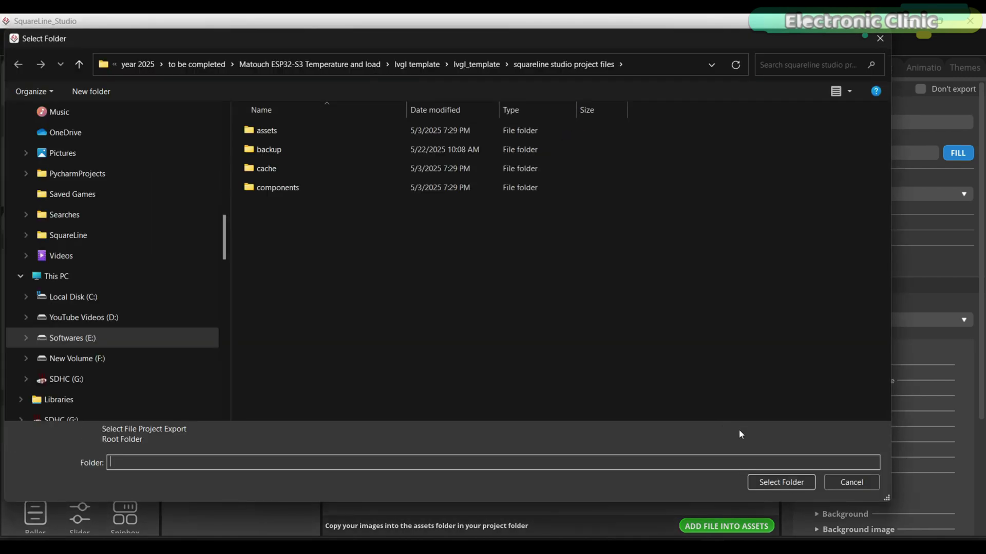
Step: Set the UI files export path to the ui files folder inside lvgl_template and apply the project settings
{"action": "left_click", "coordinate": [667, 350]}
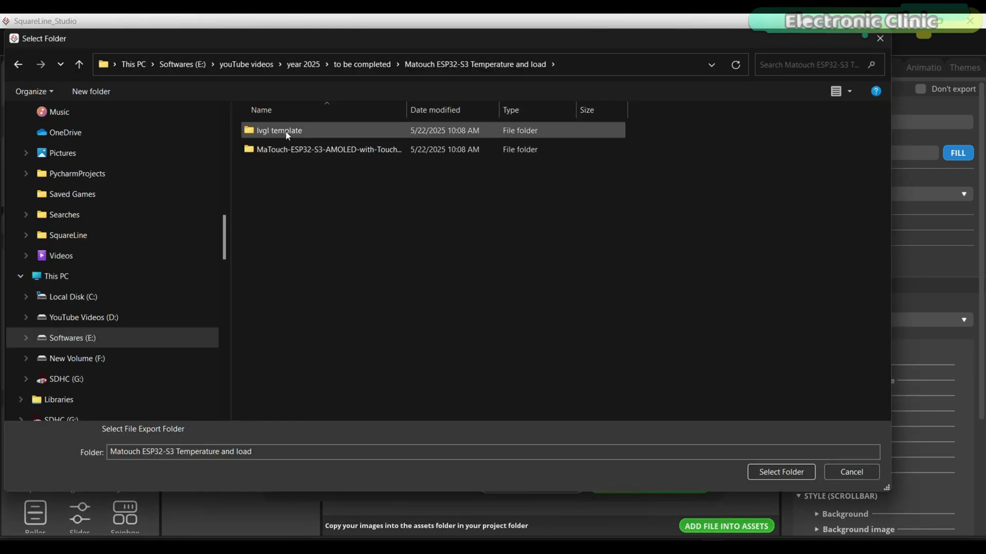
{"action": "double_click", "coordinate": [282, 132]}
{"action": "double_click", "coordinate": [285, 132]}
{"action": "double_click", "coordinate": [270, 155]}
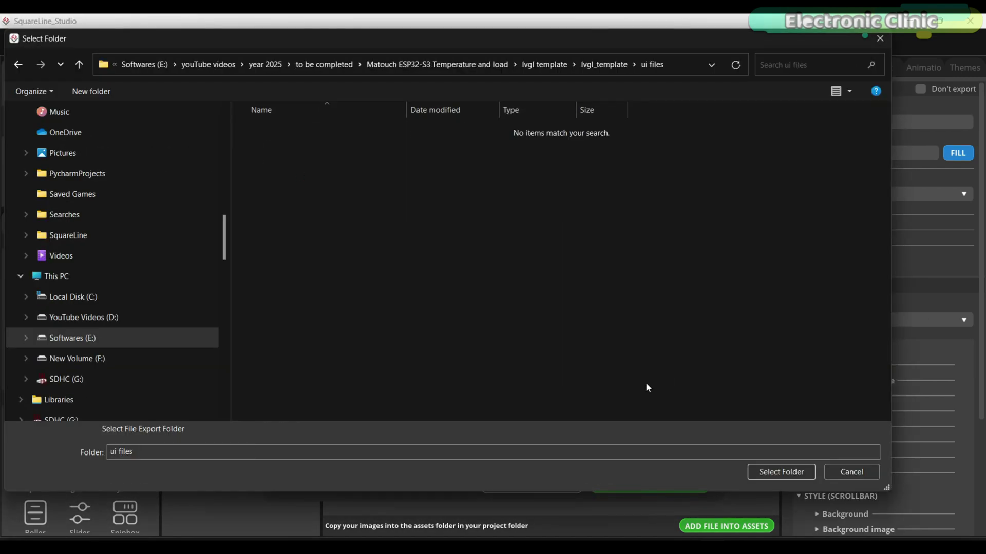
{"action": "left_click", "coordinate": [759, 471]}
{"action": "scroll", "coordinate": [562, 340], "scroll_direction": "down", "scroll_amount": 3}
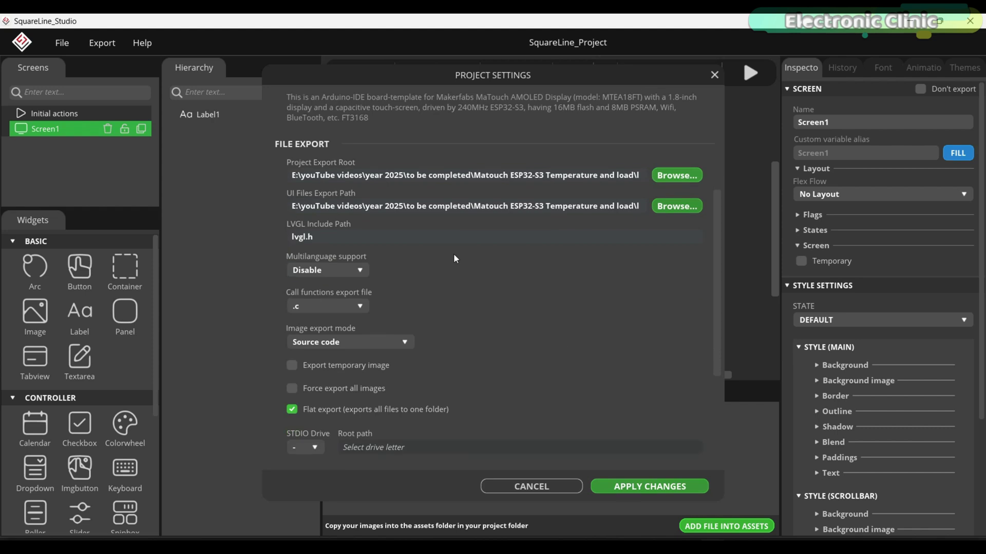
{"action": "scroll", "coordinate": [453, 253], "scroll_direction": "down", "scroll_amount": 5}
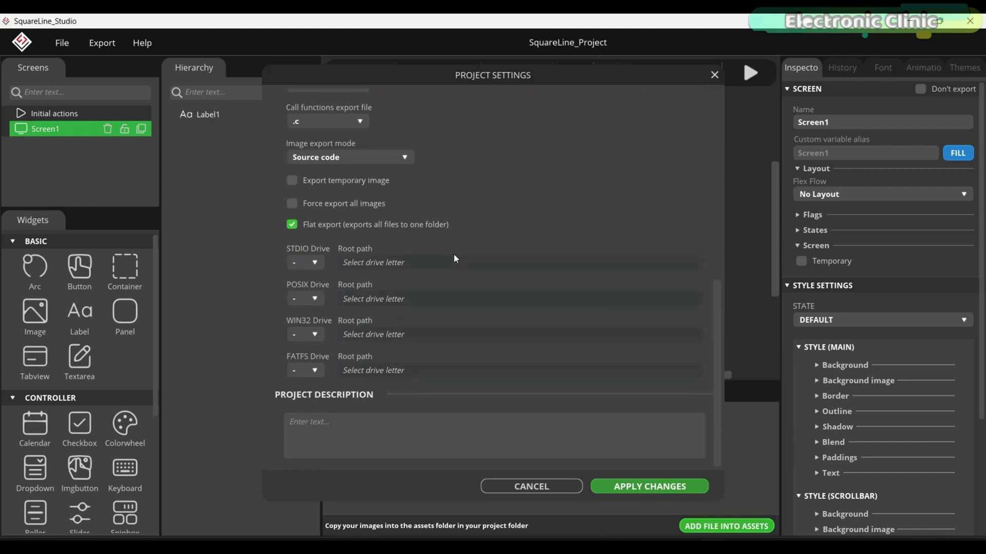
{"action": "left_click", "coordinate": [653, 488]}
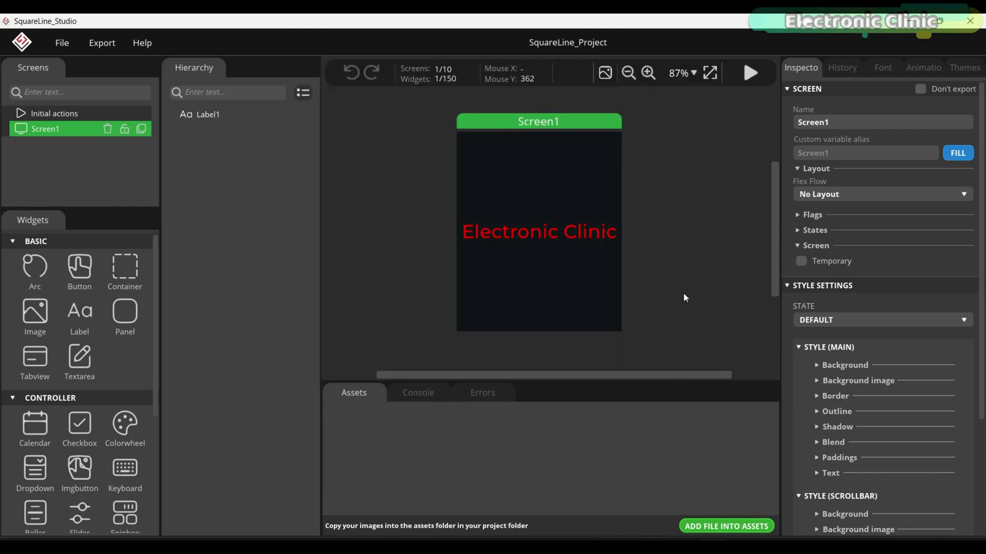
Step: Delete the "Electronic Clinic" label from Screen1
{"action": "scroll", "coordinate": [673, 246], "scroll_direction": "up", "scroll_amount": 1}
{"action": "scroll", "coordinate": [671, 221], "scroll_direction": "down", "scroll_amount": 2}
{"action": "scroll", "coordinate": [670, 211], "scroll_direction": "up", "scroll_amount": 1}
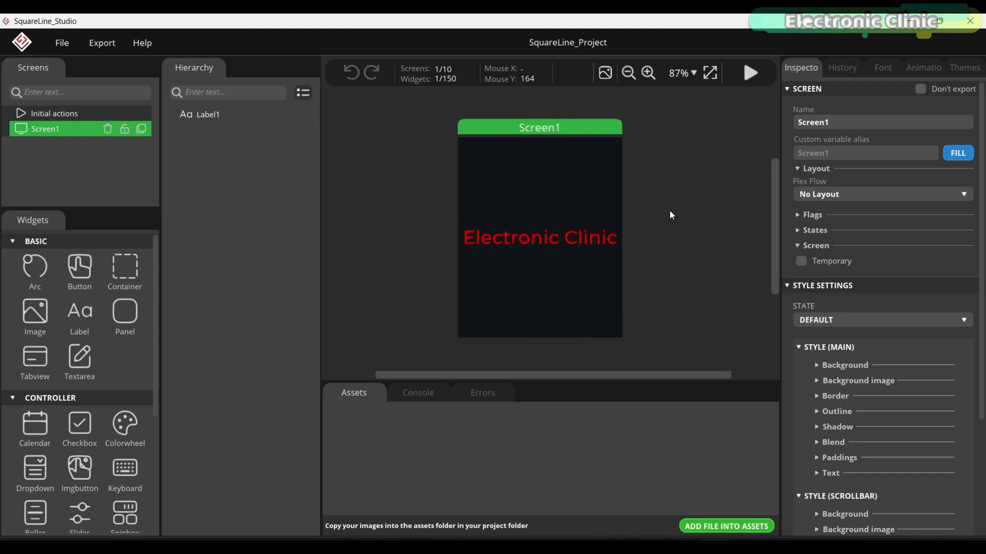
{"action": "left_click", "coordinate": [591, 239]}
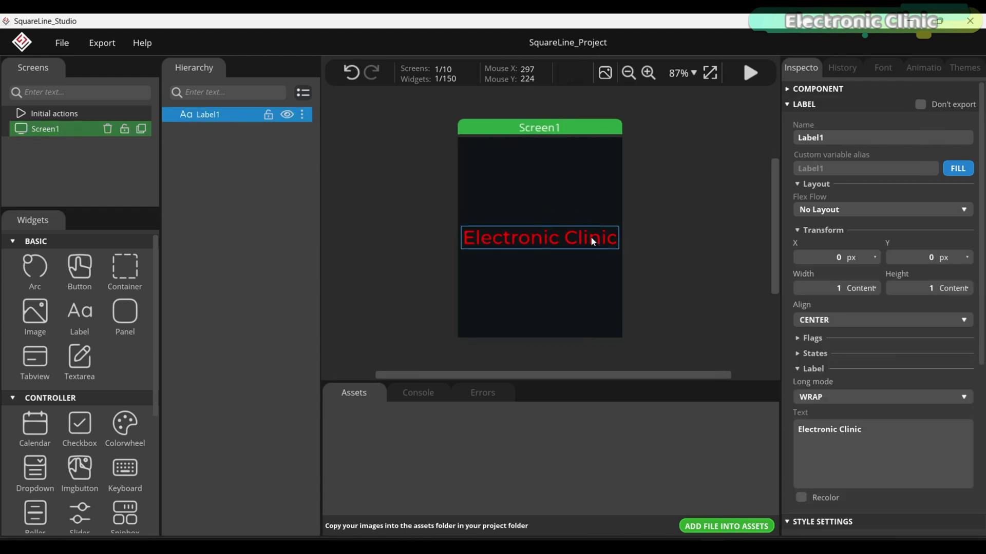
{"action": "key", "text": "Delete"}
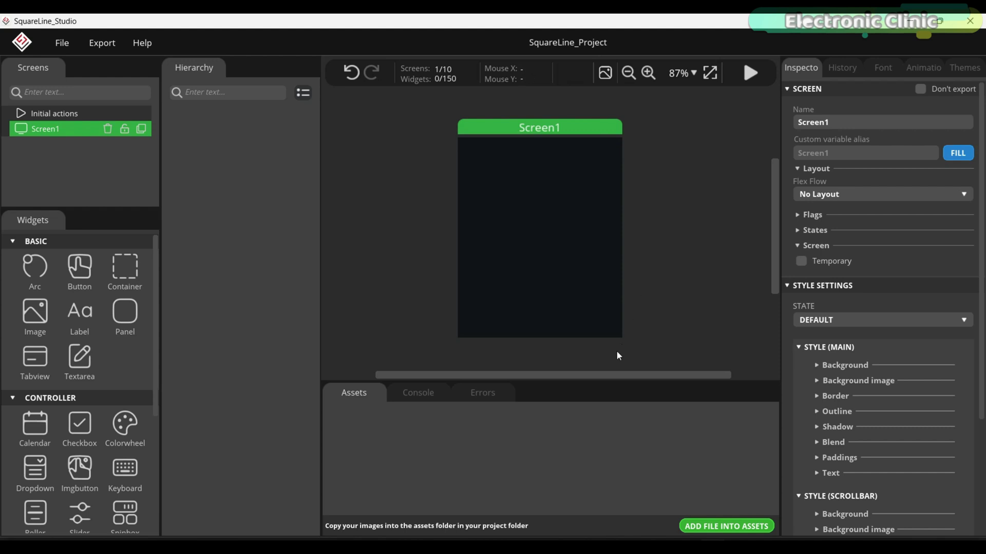
Step: Add a second screen to the project beside Screen1
{"action": "left_click", "coordinate": [586, 376]}
{"action": "left_click_drag", "start_coordinate": [588, 378], "coordinate": [614, 322]}
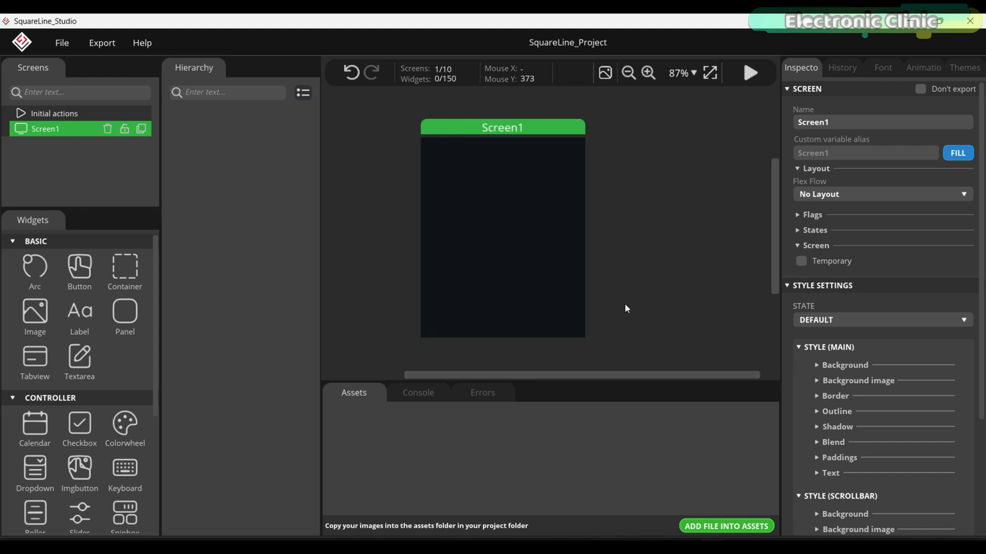
{"action": "scroll", "coordinate": [90, 324], "scroll_direction": "down", "scroll_amount": 4}
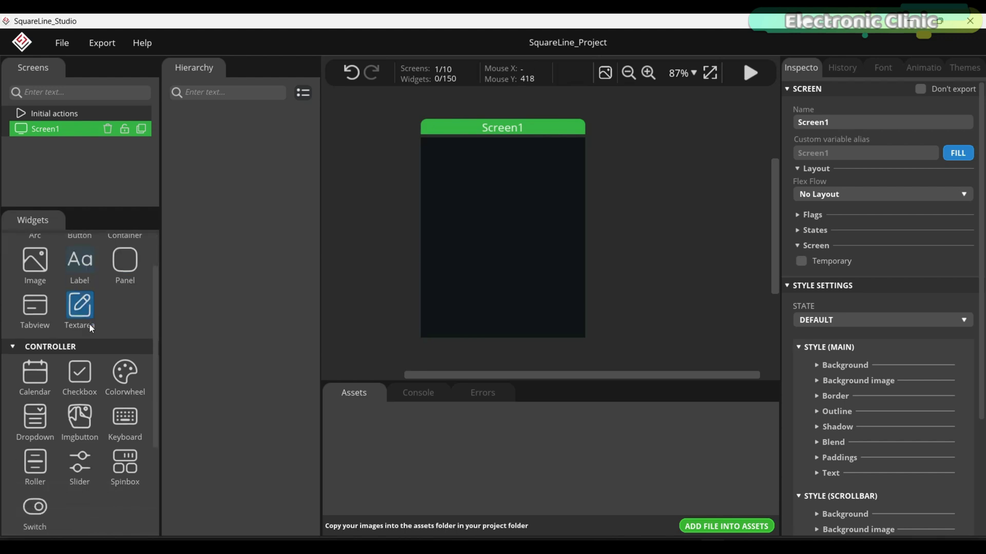
{"action": "left_click", "coordinate": [80, 500]}
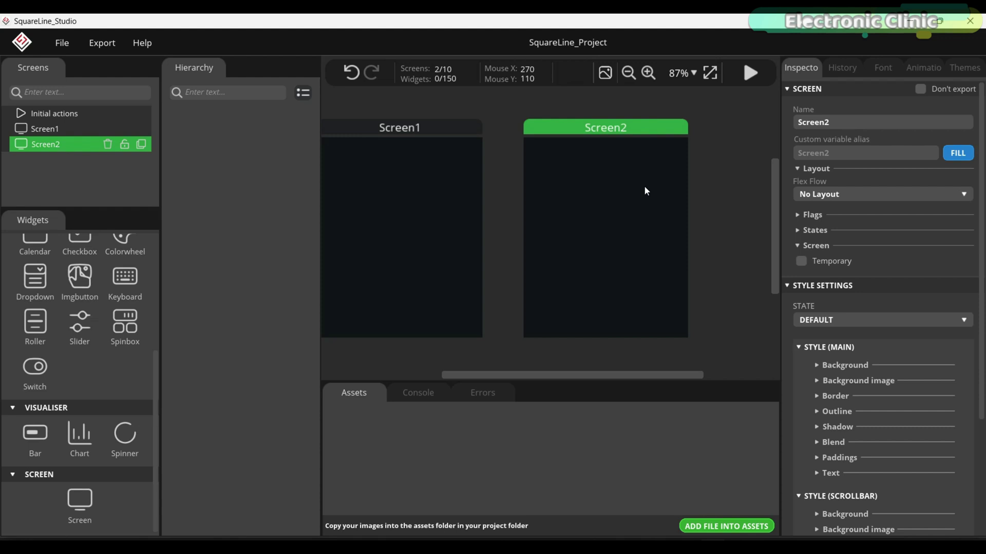
Step: Add an event to Screen1 and choose GESTURE_LEFT as its trigger
{"action": "left_click", "coordinate": [436, 124]}
{"action": "scroll", "coordinate": [966, 414], "scroll_direction": "down", "scroll_amount": 3}
{"action": "left_click", "coordinate": [897, 509]}
{"action": "scroll", "coordinate": [893, 482], "scroll_direction": "down", "scroll_amount": 3}
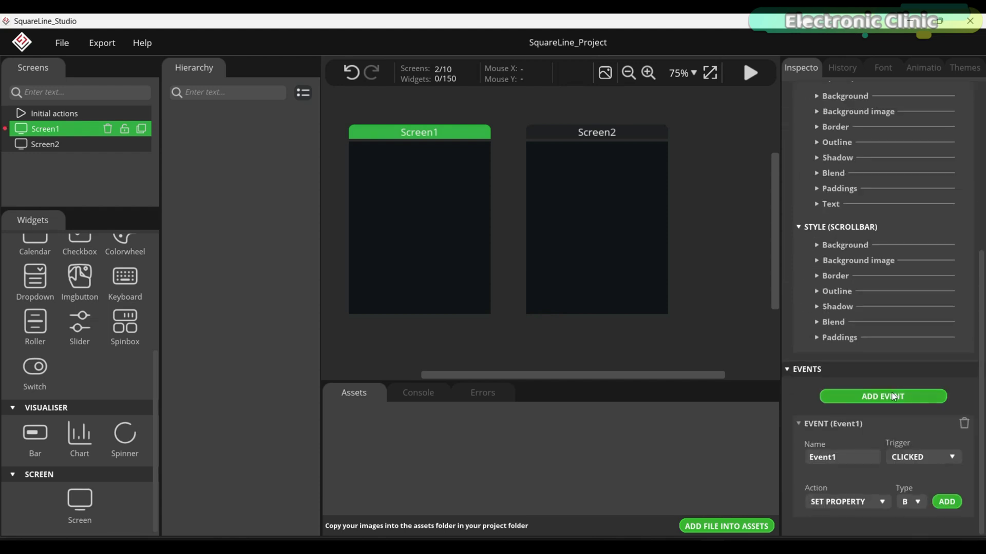
{"action": "left_click", "coordinate": [941, 455]}
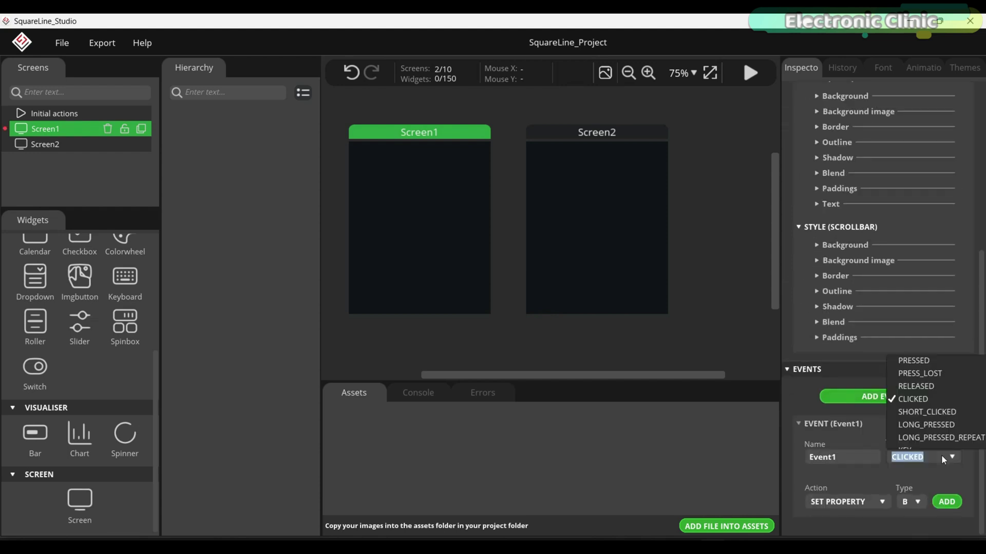
{"action": "scroll", "coordinate": [941, 402], "scroll_direction": "down", "scroll_amount": 6}
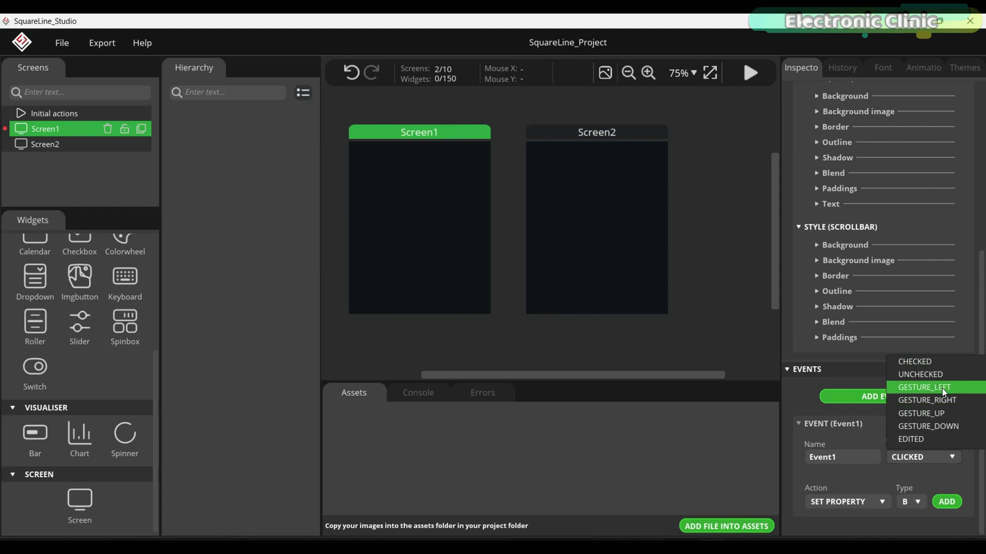
{"action": "left_click", "coordinate": [947, 387]}
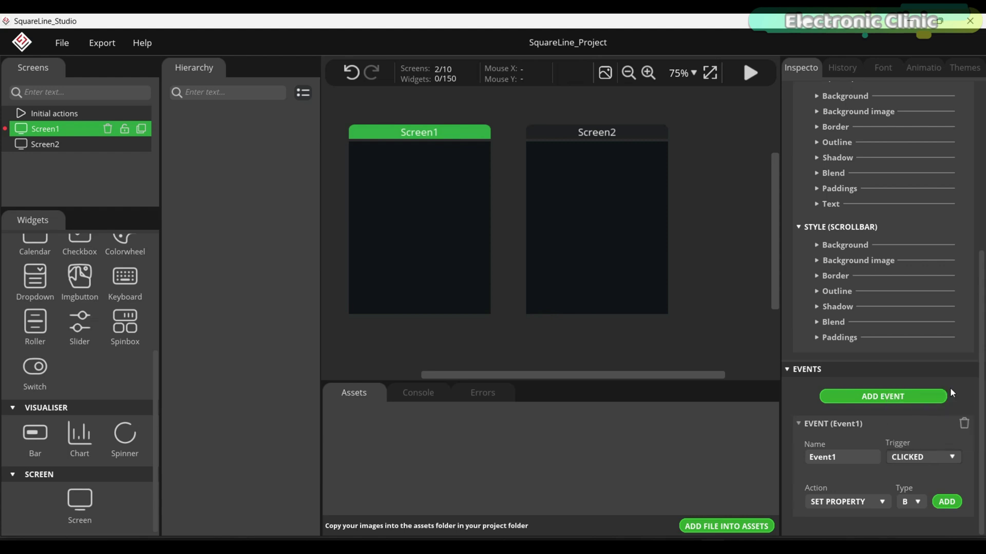
Step: Add a CHANGE SCREEN action to Screen1's GESTURE_LEFT event with Screen2 as its target
{"action": "left_click", "coordinate": [883, 503]}
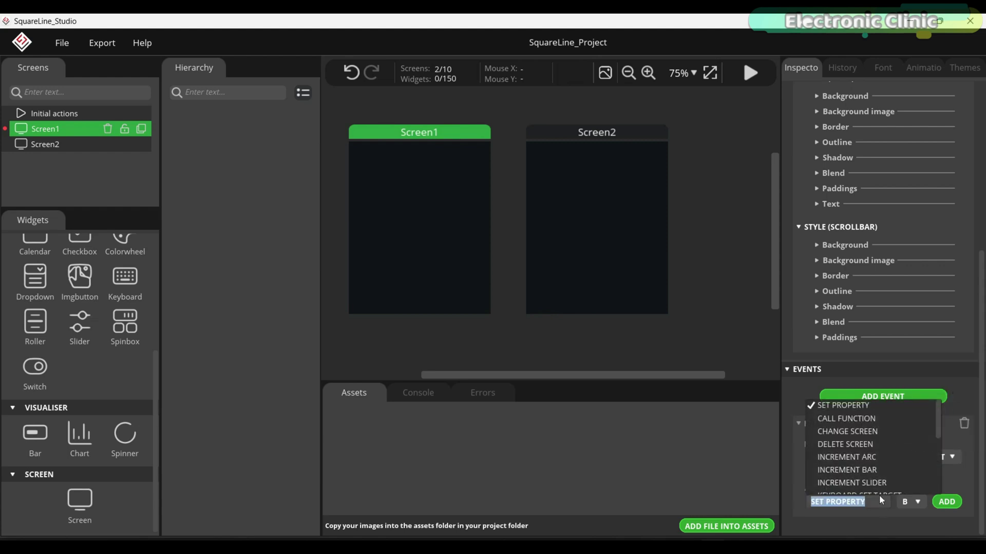
{"action": "left_click", "coordinate": [850, 433]}
{"action": "left_click", "coordinate": [946, 502]}
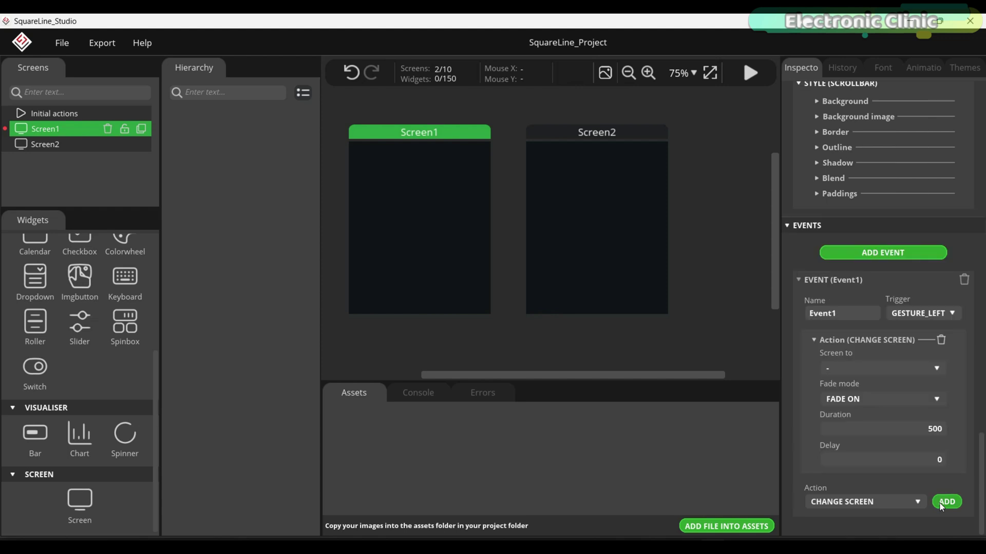
{"action": "left_click", "coordinate": [903, 367]}
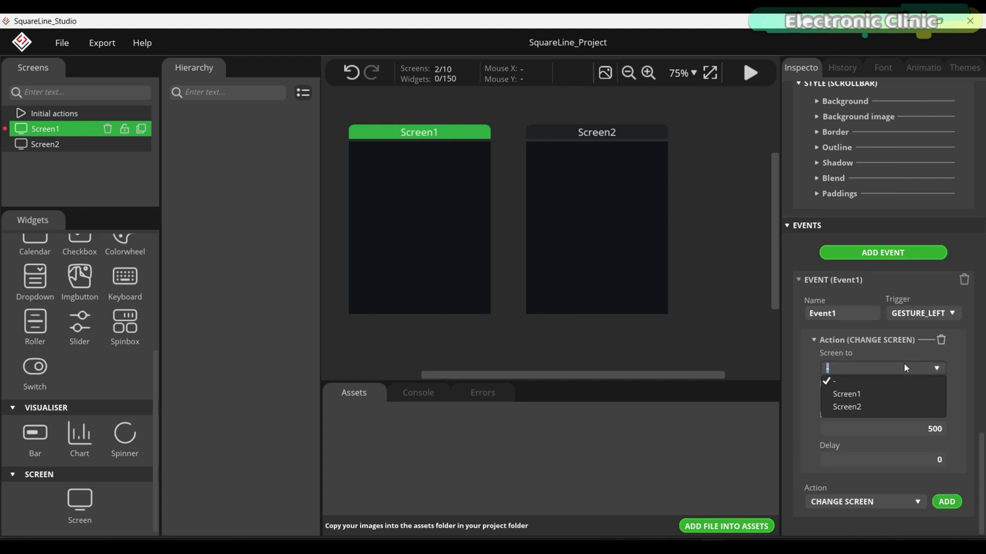
{"action": "left_click", "coordinate": [860, 406]}
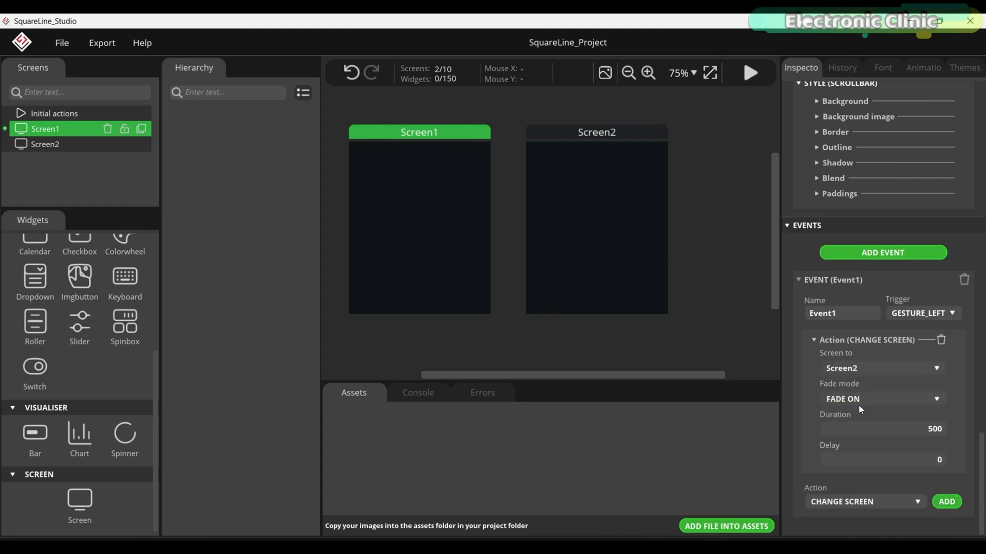
Step: Add an event to Screen2 and set its trigger to GESTURE_RIGHT
{"action": "left_click", "coordinate": [620, 134]}
{"action": "left_click", "coordinate": [881, 510]}
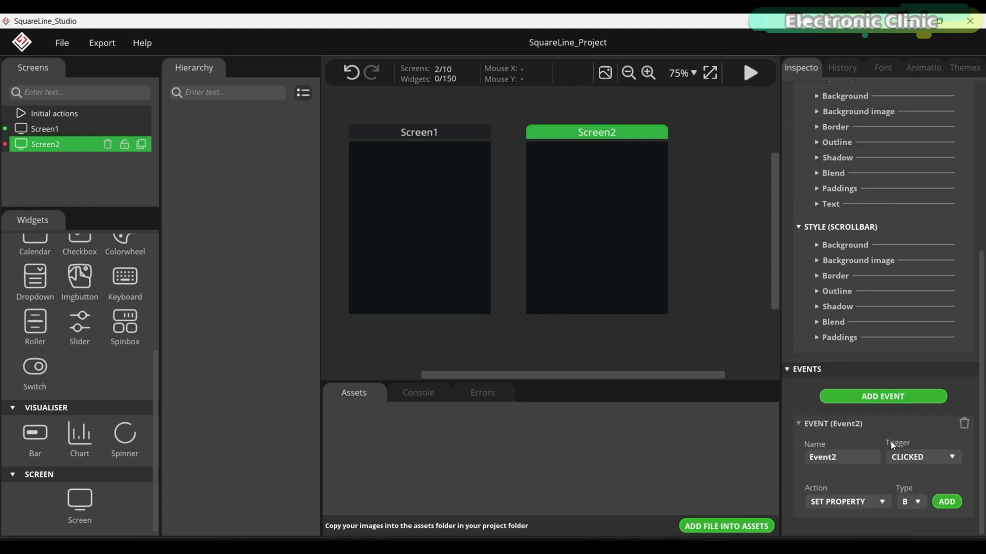
{"action": "left_click", "coordinate": [941, 458]}
{"action": "scroll", "coordinate": [929, 405], "scroll_direction": "down", "scroll_amount": 6}
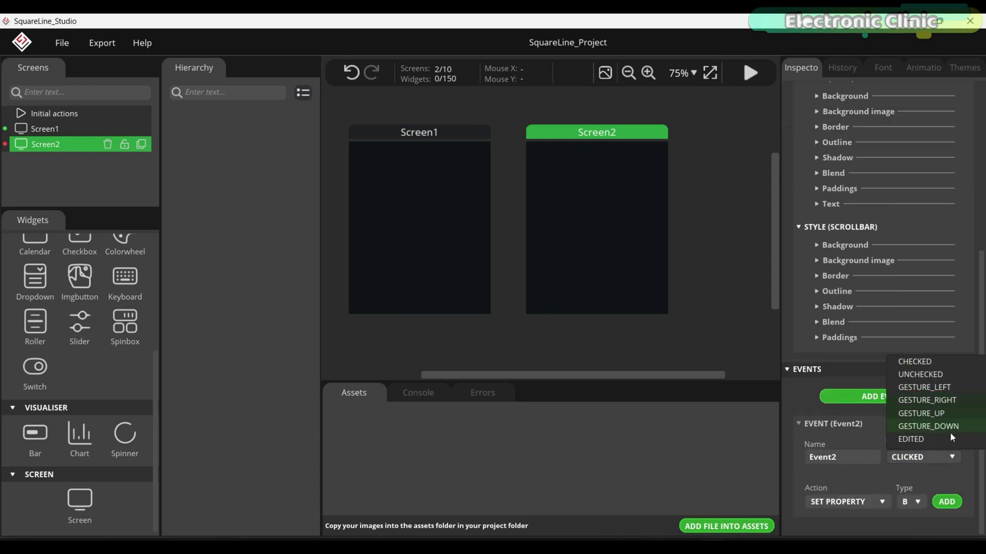
{"action": "left_click", "coordinate": [943, 399]}
Step: Add a CHANGE SCREEN action to Screen2's swipe event with Screen1 as its target
{"action": "left_click", "coordinate": [873, 501]}
{"action": "left_click", "coordinate": [842, 444]}
{"action": "left_click", "coordinate": [947, 502]}
{"action": "left_click", "coordinate": [894, 366]}
{"action": "left_click", "coordinate": [875, 391]}
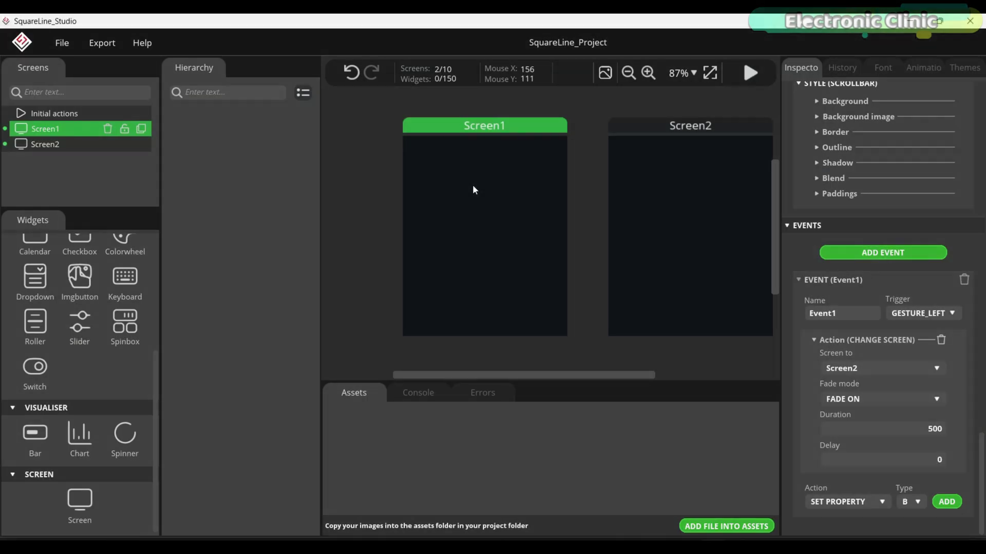
Step: Add an arc widget to Screen1 and enlarge it to about 315 by 326 px
{"action": "scroll", "coordinate": [51, 334], "scroll_direction": "up", "scroll_amount": 5}
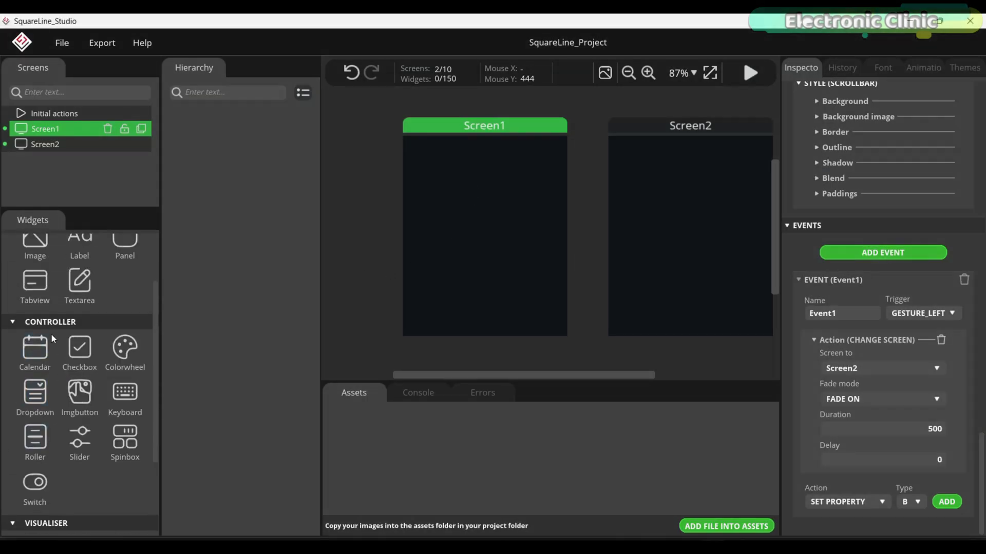
{"action": "left_click", "coordinate": [28, 272]}
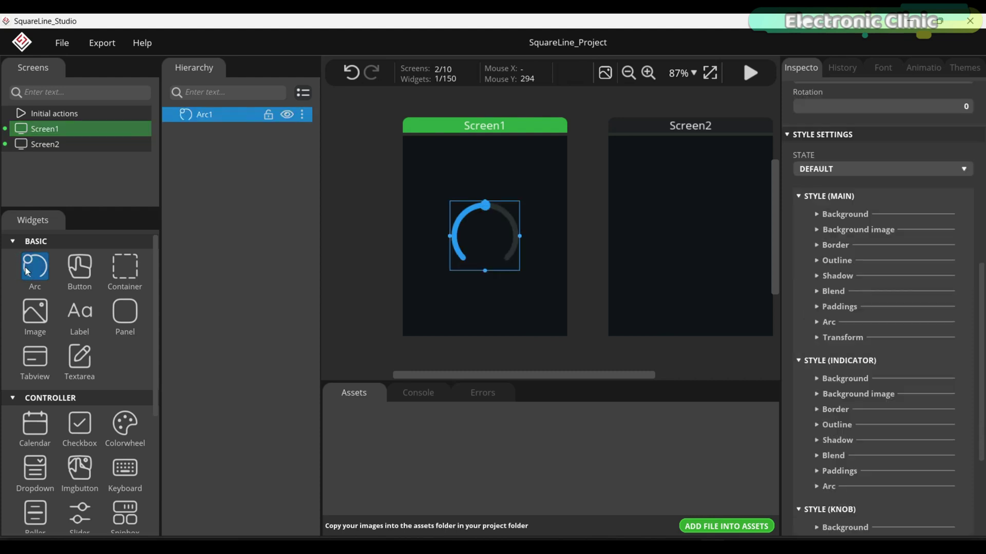
{"action": "left_click_drag", "start_coordinate": [485, 210], "coordinate": [559, 241]}
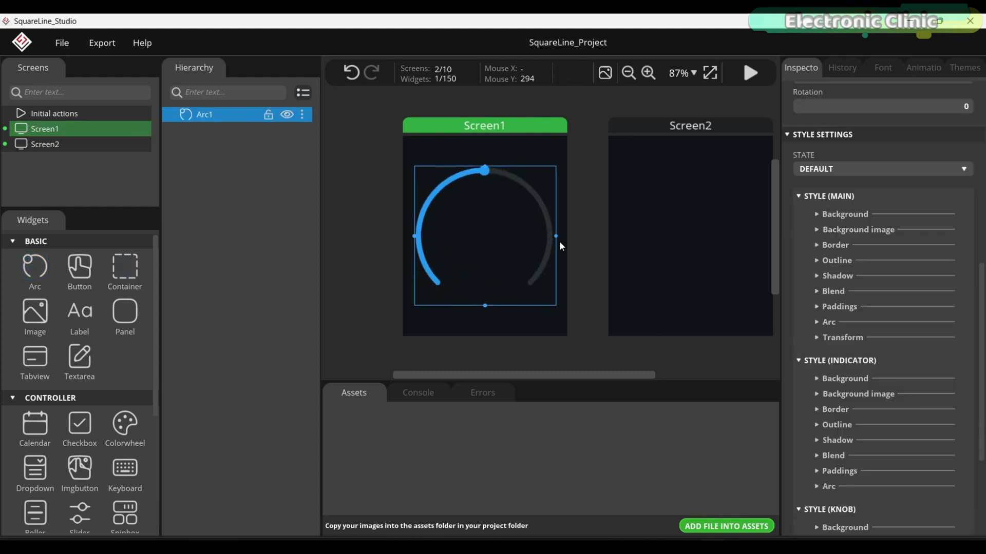
{"action": "left_click_drag", "start_coordinate": [485, 169], "coordinate": [492, 163]}
{"action": "scroll", "coordinate": [842, 251], "scroll_direction": "up", "scroll_amount": 8}
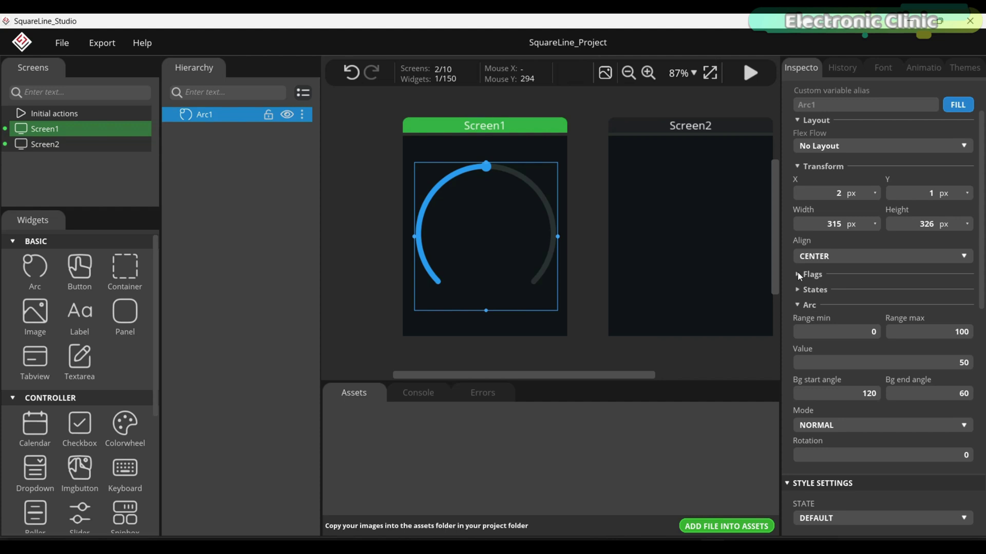
Step: Expand the arc's flags and test the arc's touch response on Screen1 in play mode
{"action": "left_click", "coordinate": [799, 275]}
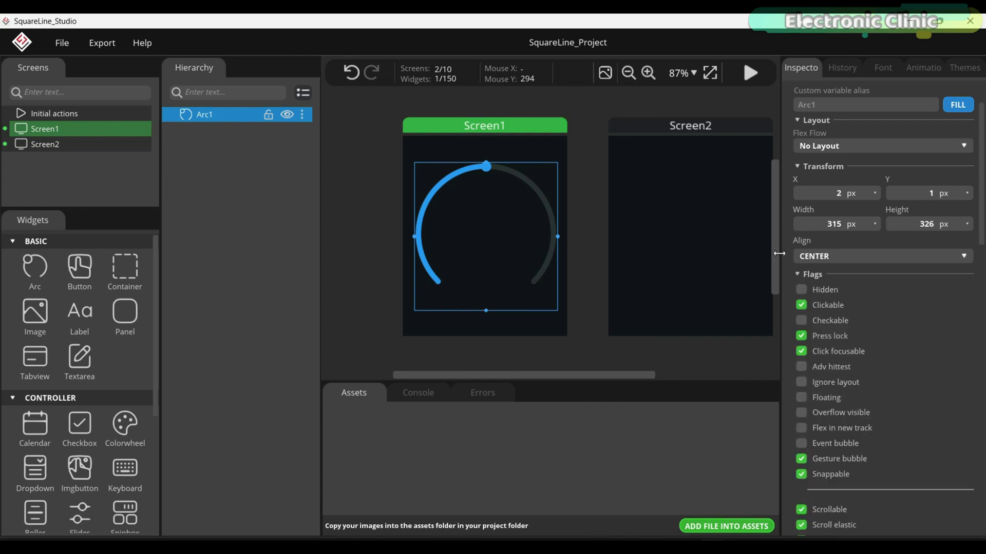
{"action": "left_click", "coordinate": [749, 76]}
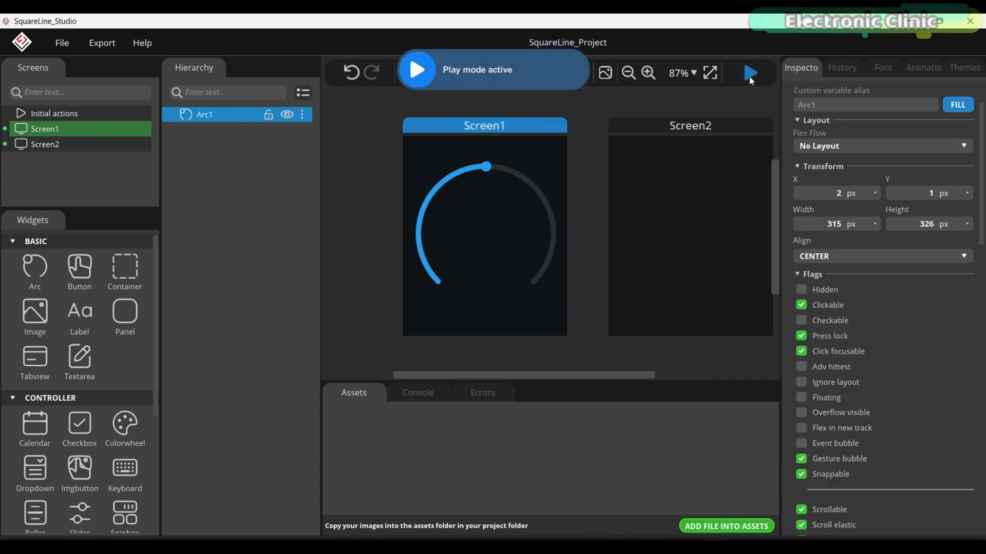
{"action": "left_click", "coordinate": [483, 169]}
{"action": "left_click_drag", "start_coordinate": [439, 210], "coordinate": [458, 202]}
{"action": "left_click", "coordinate": [752, 74]}
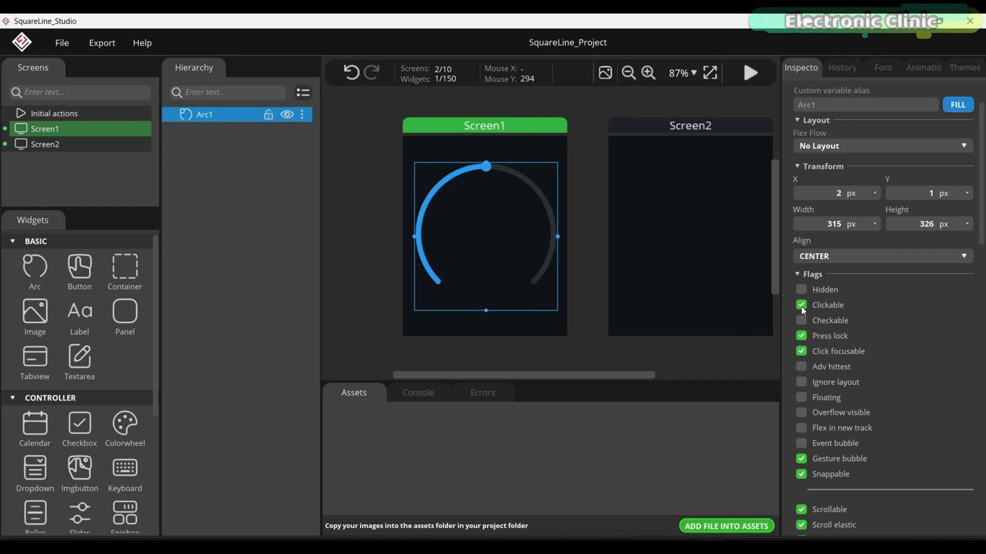
Step: Turn off the arc's Clickable flag and test the arc again in play mode
{"action": "left_click", "coordinate": [750, 73]}
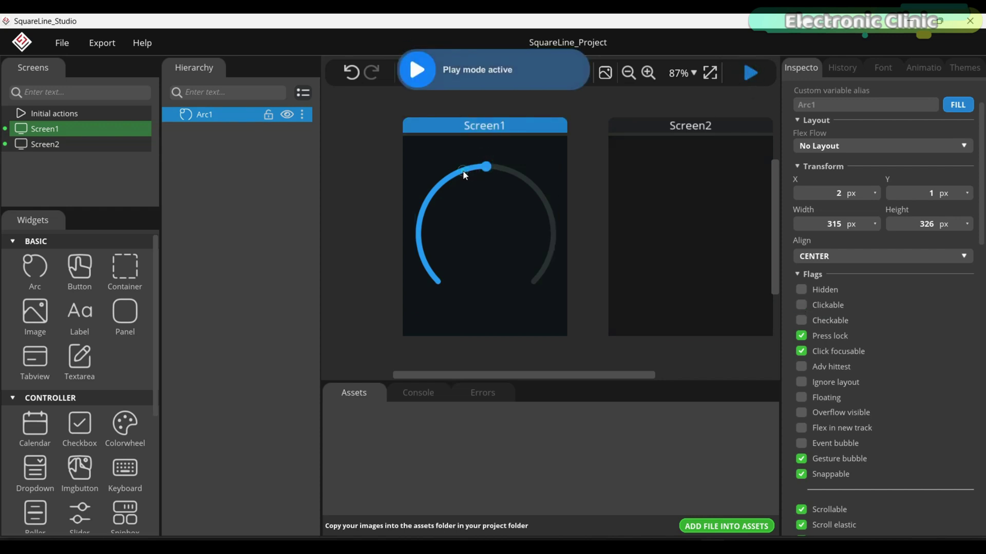
{"action": "left_click", "coordinate": [445, 179]}
{"action": "left_click", "coordinate": [751, 72]}
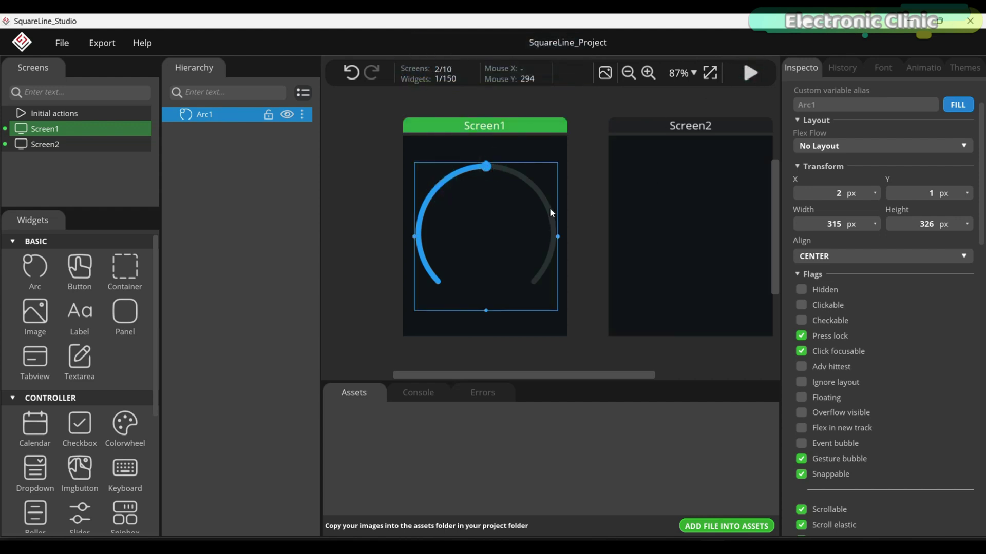
{"action": "left_click", "coordinate": [798, 276]}
Step: Set the arc's value range to a minimum of -55 and a maximum of 125
{"action": "scroll", "coordinate": [828, 274], "scroll_direction": "down", "scroll_amount": 1}
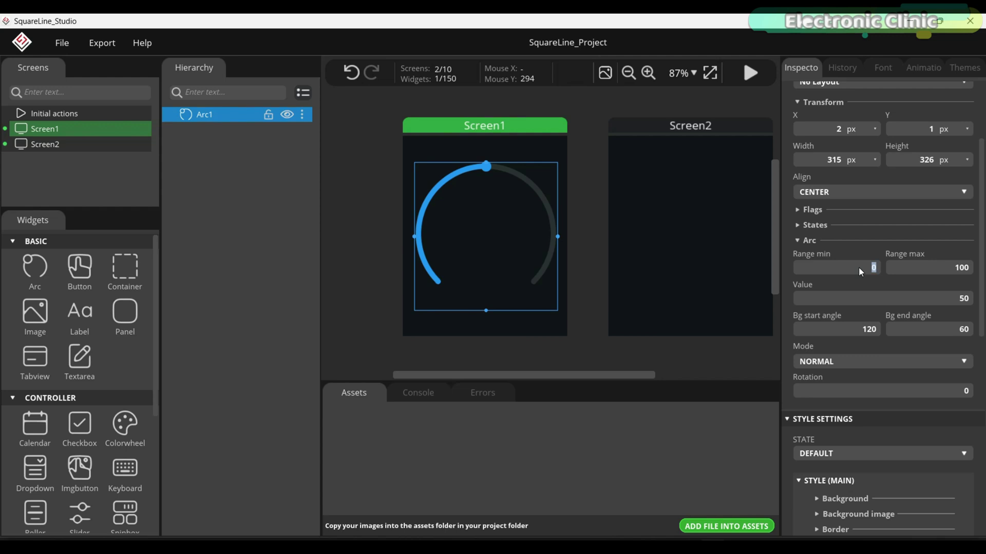
{"action": "type", "text": "-55"}
{"action": "left_click", "coordinate": [963, 269]}
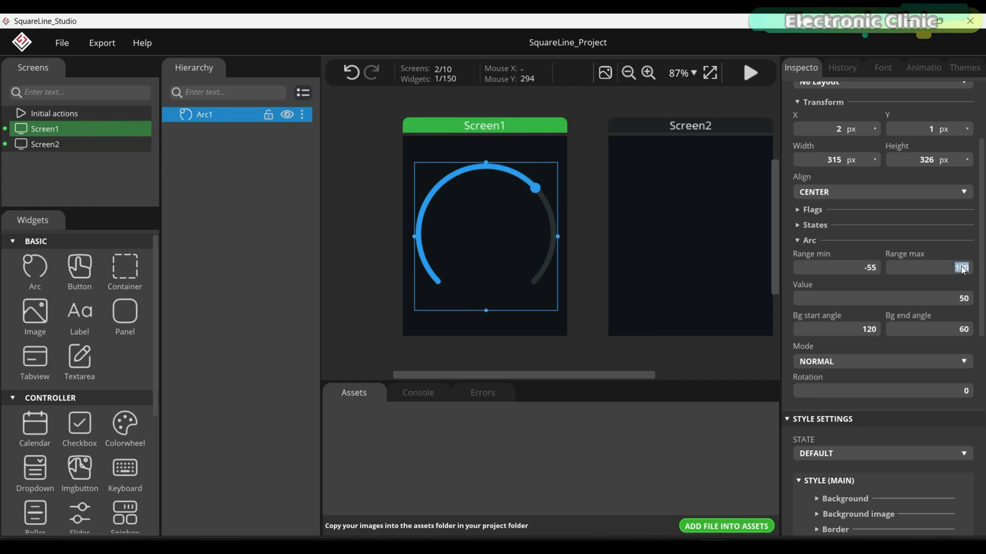
{"action": "type", "text": "125"}
Step: Set the arc colour in the arc's main style to the deep blue 0B00FF
{"action": "scroll", "coordinate": [905, 297], "scroll_direction": "down", "scroll_amount": 3}
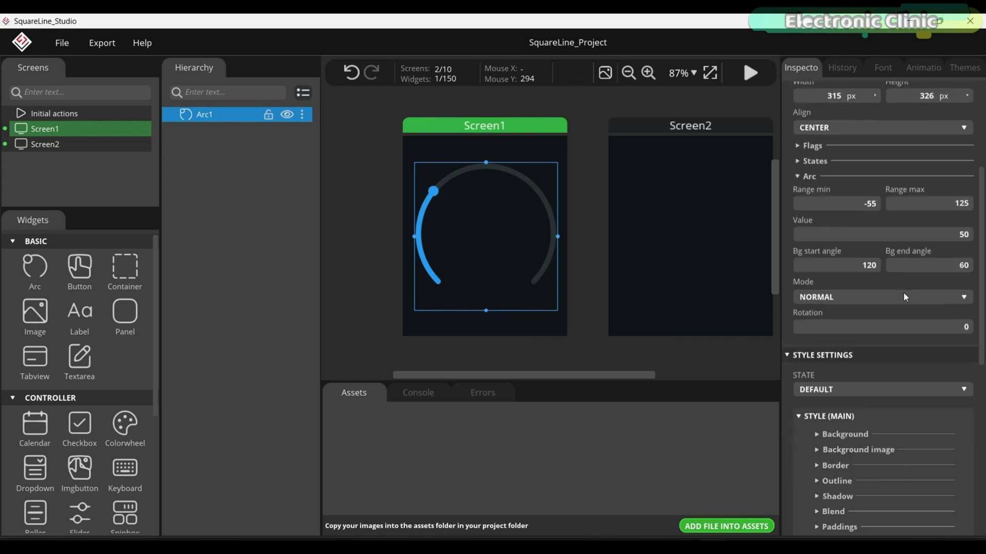
{"action": "scroll", "coordinate": [904, 297], "scroll_direction": "down", "scroll_amount": 2}
{"action": "left_click", "coordinate": [824, 317]}
{"action": "left_click", "coordinate": [816, 344]}
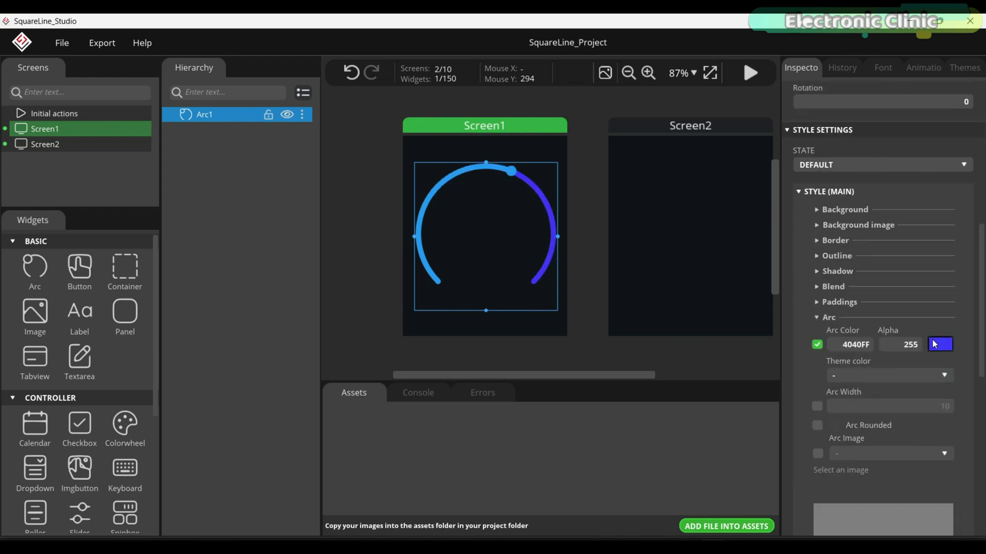
{"action": "left_click", "coordinate": [940, 345]}
{"action": "left_click", "coordinate": [507, 333]}
{"action": "left_click", "coordinate": [578, 424]}
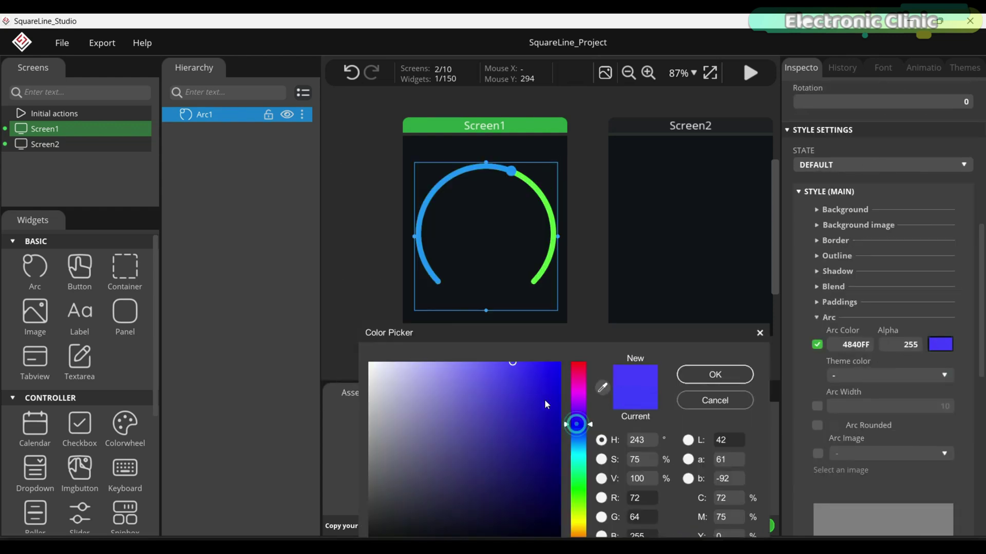
{"action": "left_click", "coordinate": [559, 363]}
{"action": "left_click", "coordinate": [715, 375]}
Step: Set the main arc width to 40 and turn on Arc Rounded
{"action": "scroll", "coordinate": [817, 343], "scroll_direction": "down", "scroll_amount": 1}
{"action": "type", "text": "40"}
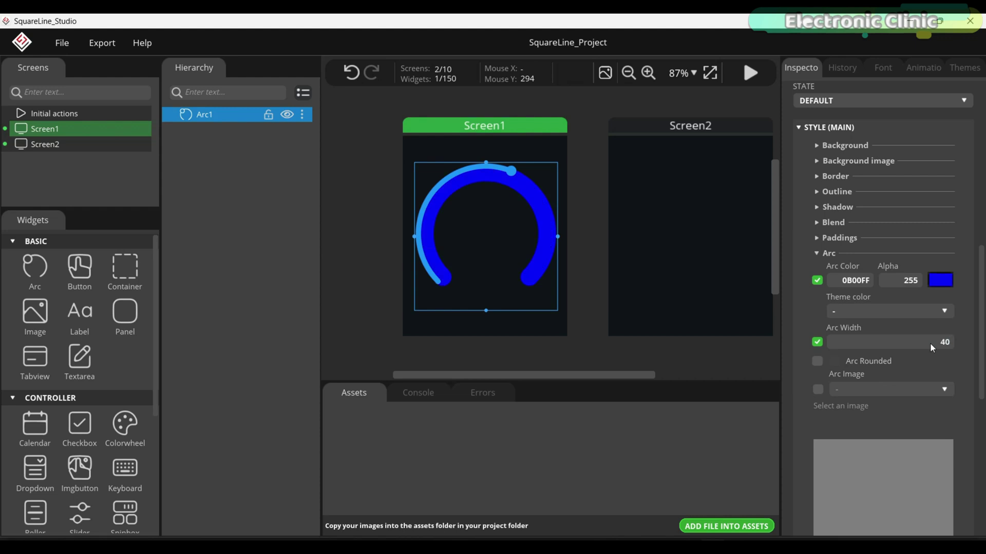
{"action": "scroll", "coordinate": [862, 361], "scroll_direction": "down", "scroll_amount": 1}
{"action": "left_click", "coordinate": [819, 331]}
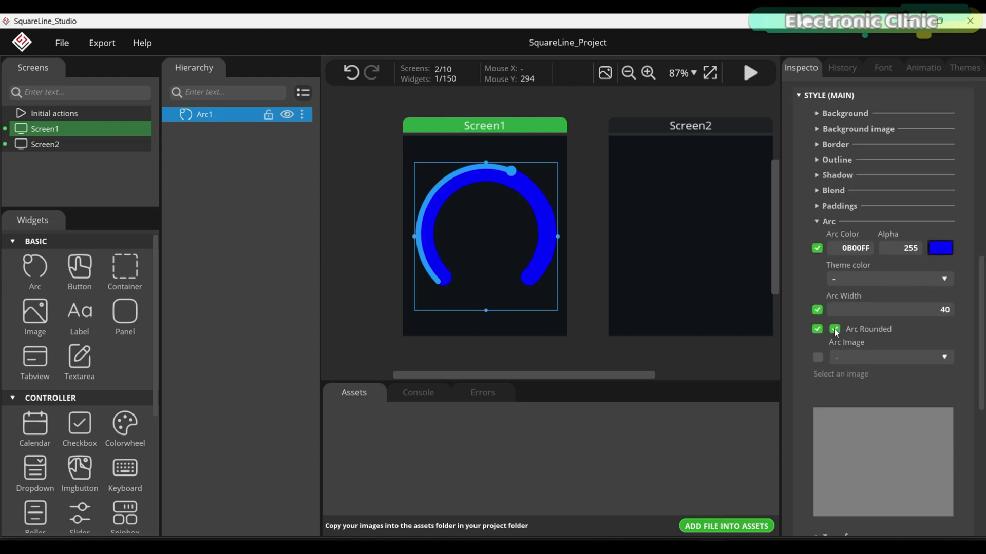
Step: Set the arc's indicator colour to cyan 00F6FF and the indicator arc width to 40
{"action": "scroll", "coordinate": [873, 328], "scroll_direction": "down", "scroll_amount": 5}
{"action": "left_click", "coordinate": [829, 365]}
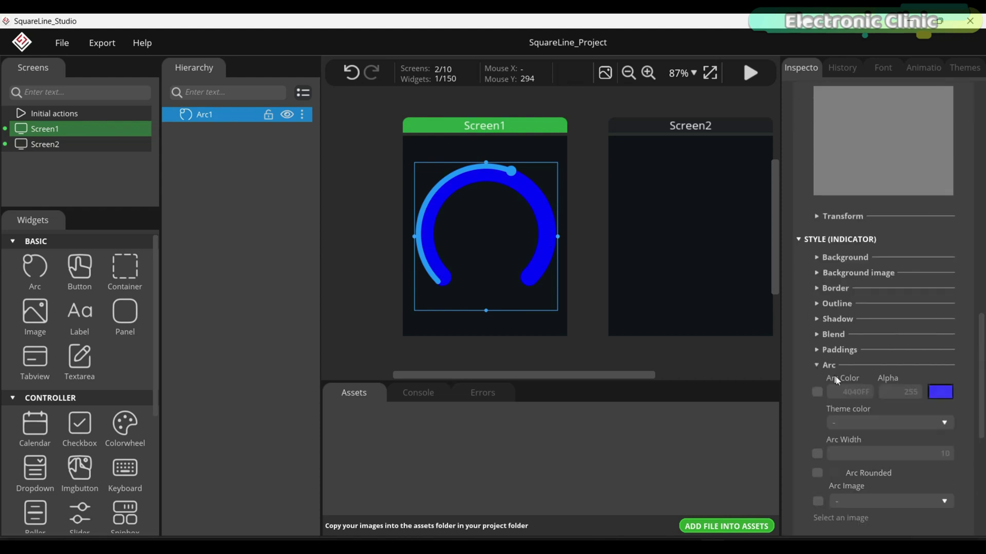
{"action": "scroll", "coordinate": [873, 359], "scroll_direction": "down", "scroll_amount": 1}
{"action": "left_click", "coordinate": [940, 327]}
{"action": "left_click", "coordinate": [697, 371]}
{"action": "left_click", "coordinate": [816, 389]}
{"action": "double_click", "coordinate": [947, 389]}
{"action": "type", "text": "40"}
{"action": "scroll", "coordinate": [862, 385], "scroll_direction": "down", "scroll_amount": 2}
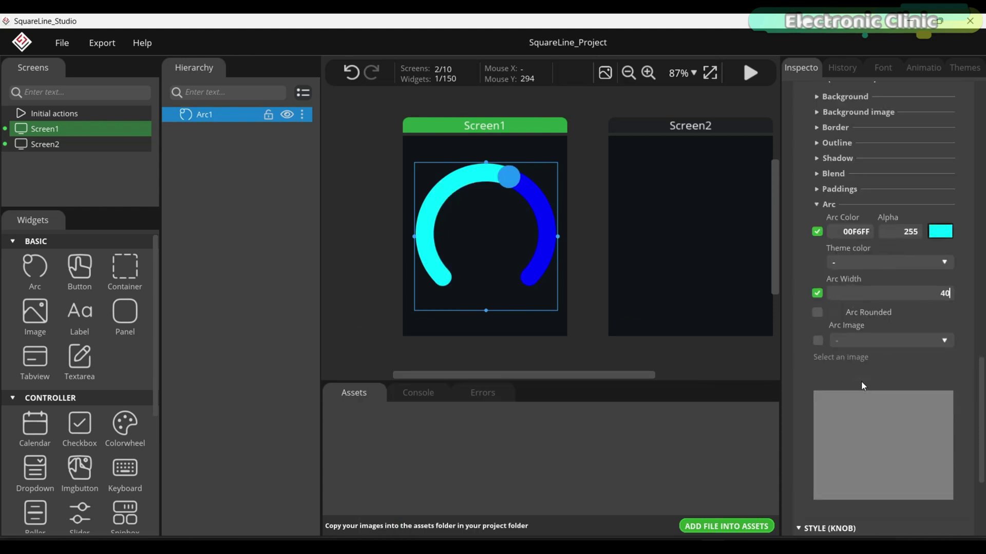
Step: Add a label in the middle of the arc on Screen1 with the text "00"
{"action": "left_click", "coordinate": [80, 314]}
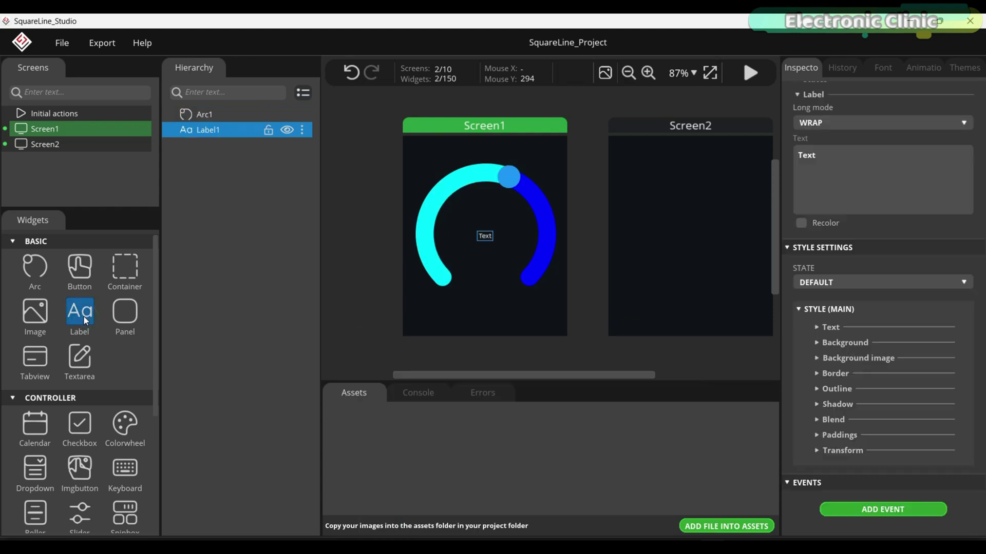
{"action": "double_click", "coordinate": [839, 150]}
{"action": "type", "text": "00"}
Step: Set the "00" label's text colour to cyan 00F6FF by sampling it from the arc's indicator
{"action": "left_click", "coordinate": [829, 327]}
{"action": "scroll", "coordinate": [827, 341], "scroll_direction": "down", "scroll_amount": 1}
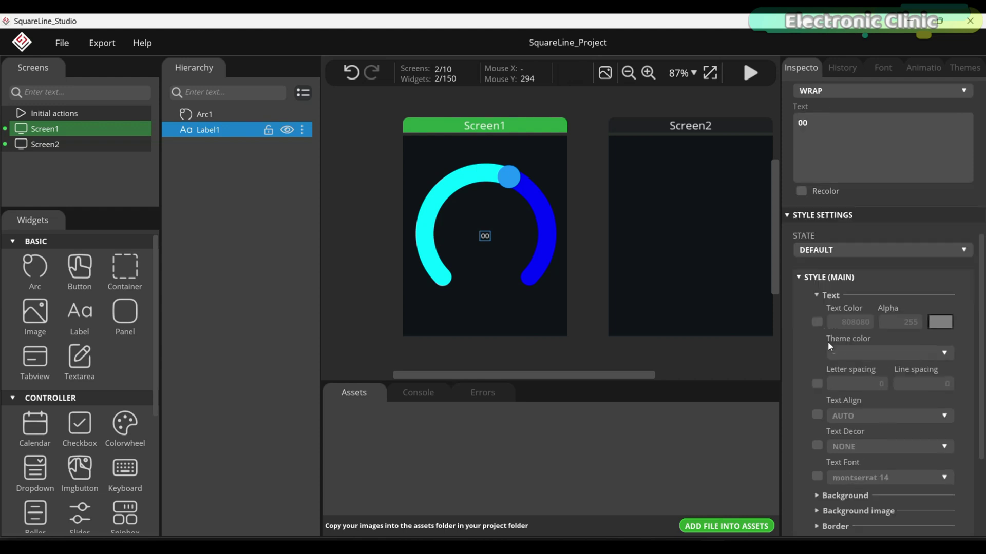
{"action": "left_click", "coordinate": [816, 321]}
{"action": "left_click", "coordinate": [939, 322]}
{"action": "left_click", "coordinate": [602, 389]}
{"action": "left_click", "coordinate": [457, 187]}
{"action": "left_click", "coordinate": [715, 374]}
Step: Set the "00" label's text font to montserrat 48
{"action": "scroll", "coordinate": [815, 377], "scroll_direction": "down", "scroll_amount": 2}
{"action": "left_click", "coordinate": [817, 380]}
{"action": "left_click", "coordinate": [890, 381]}
{"action": "left_click", "coordinate": [883, 468]}
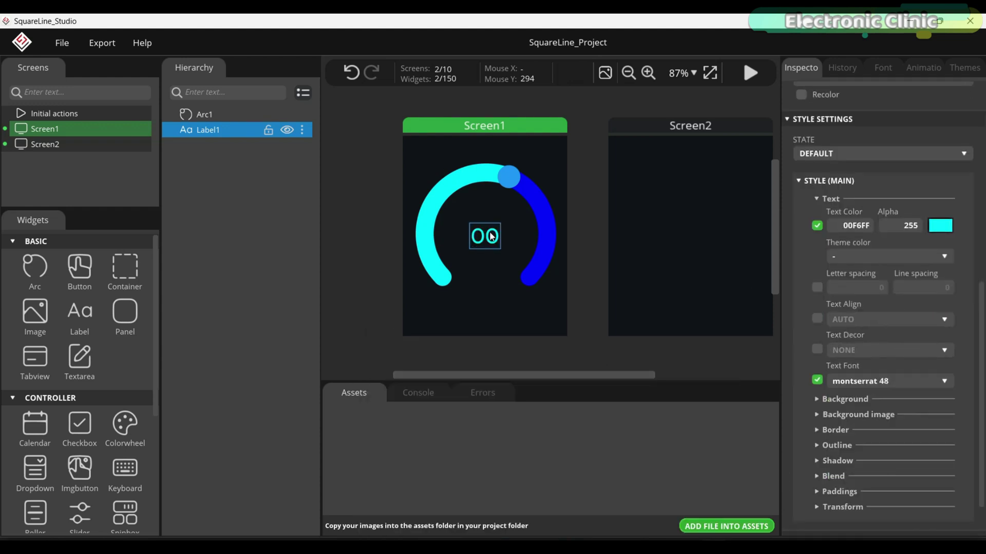
Step: Rename the "00" label on Screen1 as lblTemperature
{"action": "scroll", "coordinate": [849, 231], "scroll_direction": "up", "scroll_amount": 5}
{"action": "double_click", "coordinate": [839, 138]}
{"action": "type", "text": "lblTempera"}
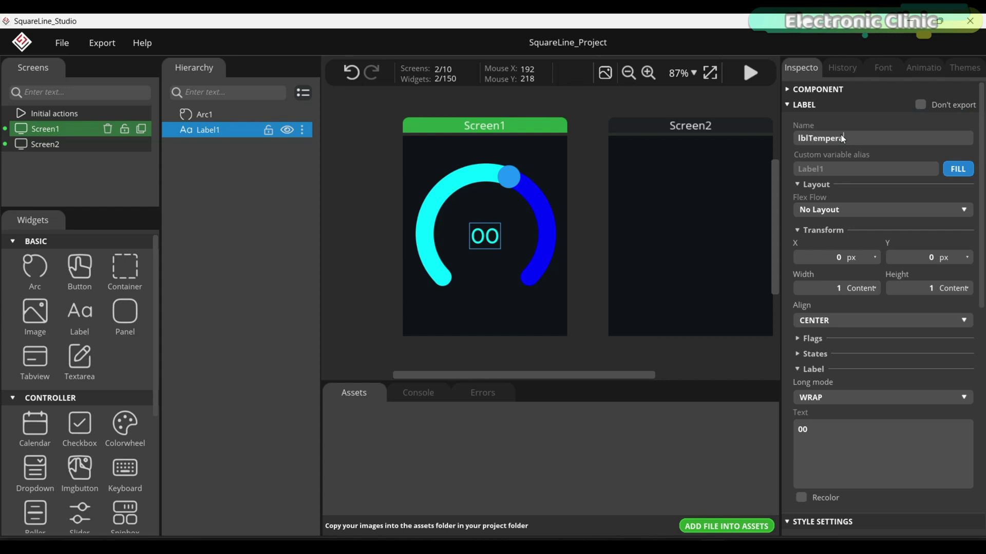
{"action": "type", "text": "ture"}
{"action": "left_click", "coordinate": [515, 137]}
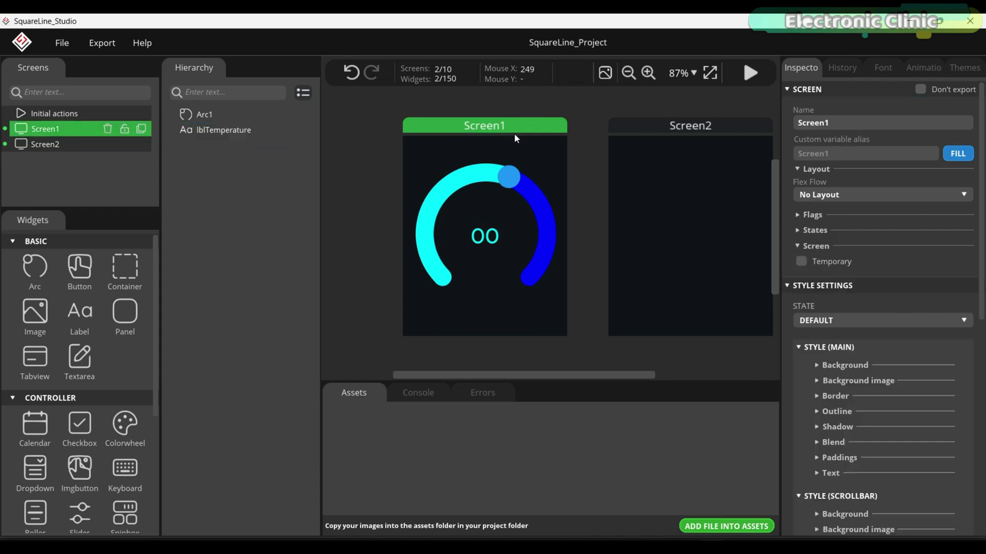
Step: Add a switch to Screen2, enlarged to about 270 by 110 px and placed at about X 6, Y -117 px
{"action": "scroll", "coordinate": [455, 152], "scroll_direction": "down", "scroll_amount": 2}
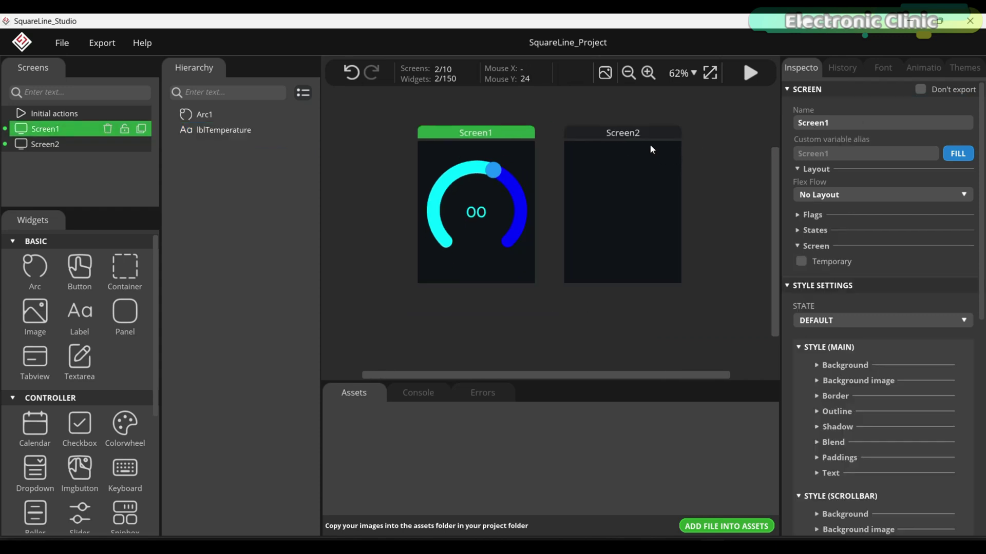
{"action": "scroll", "coordinate": [650, 149], "scroll_direction": "up", "scroll_amount": 2}
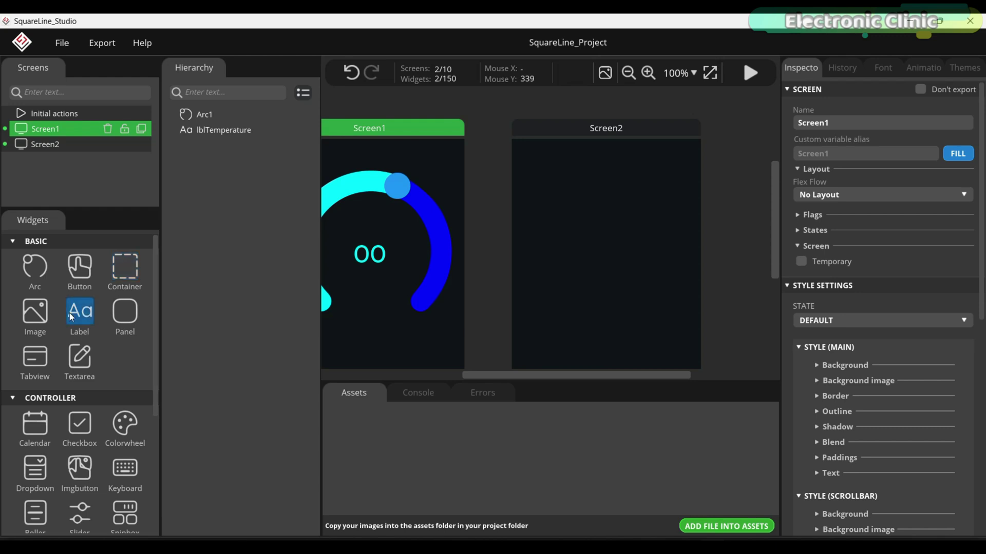
{"action": "left_click", "coordinate": [604, 134]}
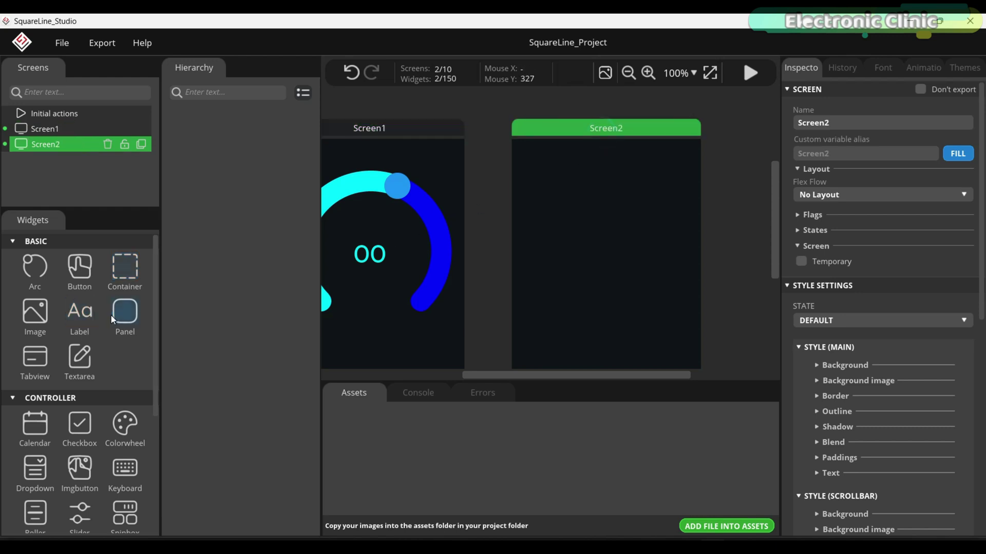
{"action": "scroll", "coordinate": [110, 315], "scroll_direction": "down", "scroll_amount": 5}
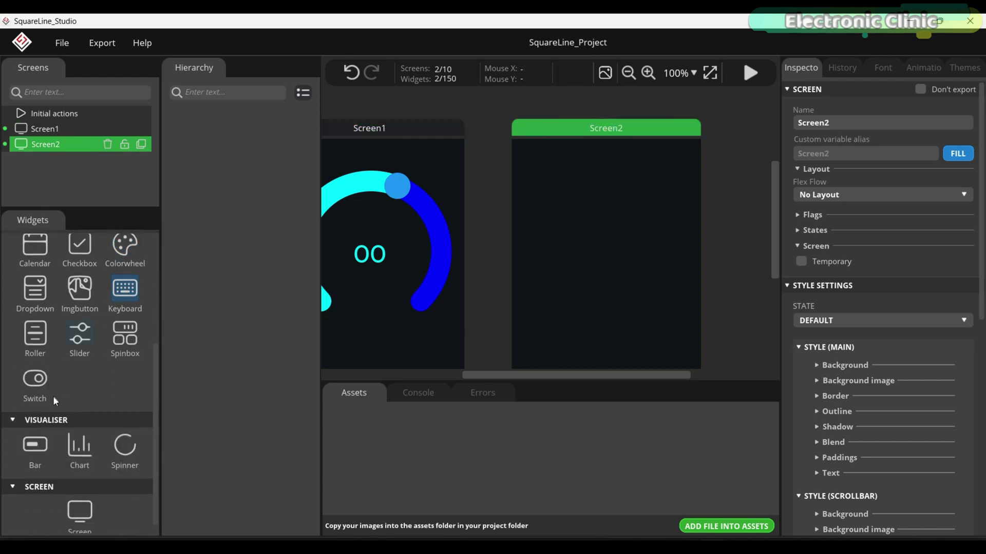
{"action": "left_click", "coordinate": [35, 380]}
{"action": "left_click_drag", "start_coordinate": [635, 250], "coordinate": [655, 198]}
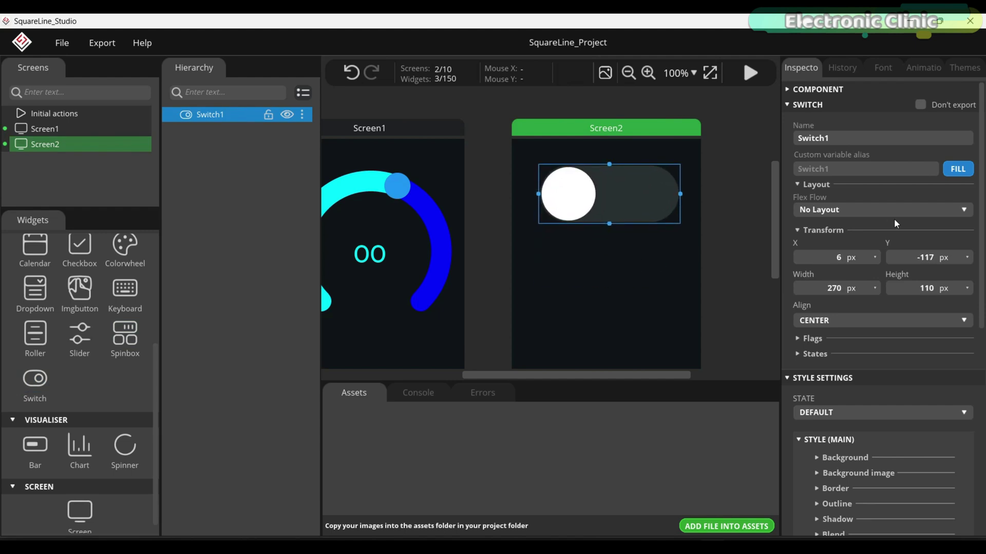
Step: Rename the switch on Screen2 as SwitchLoad
{"action": "left_click", "coordinate": [849, 138]}
{"action": "key", "text": "End"}
{"action": "key", "text": "BackSpace"}
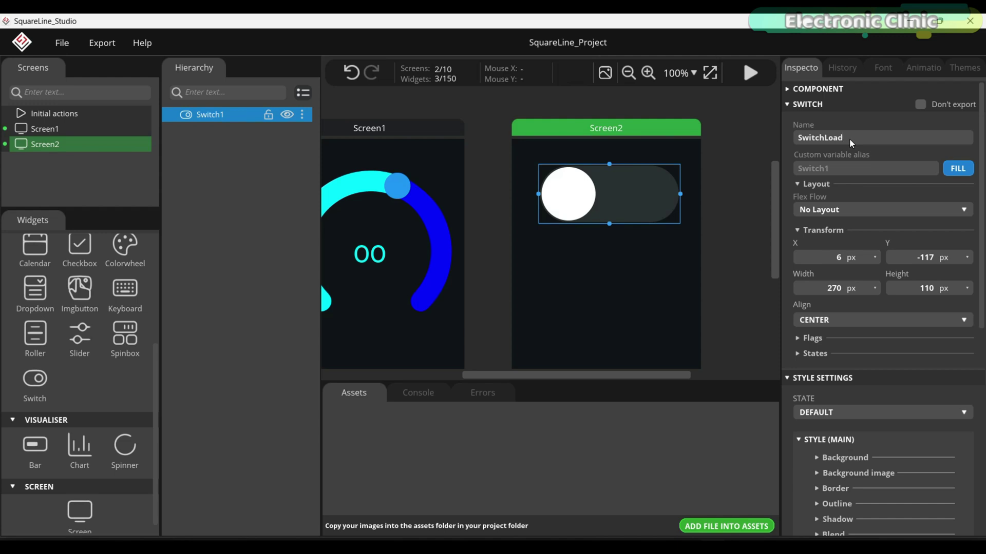
Step: Add an event with the RELEASED trigger to the SwitchLoad switch
{"action": "scroll", "coordinate": [877, 259], "scroll_direction": "down", "scroll_amount": 5}
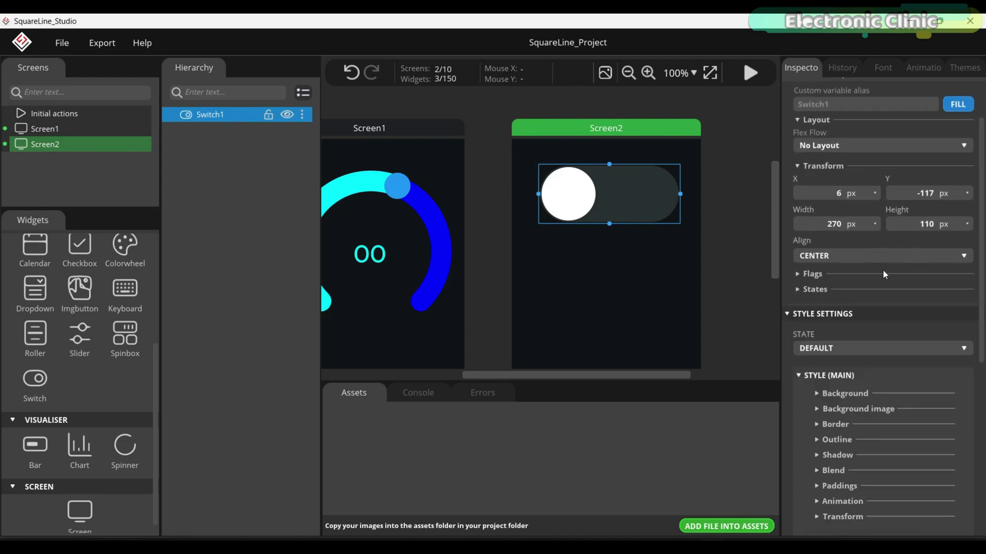
{"action": "scroll", "coordinate": [929, 334], "scroll_direction": "down", "scroll_amount": 4}
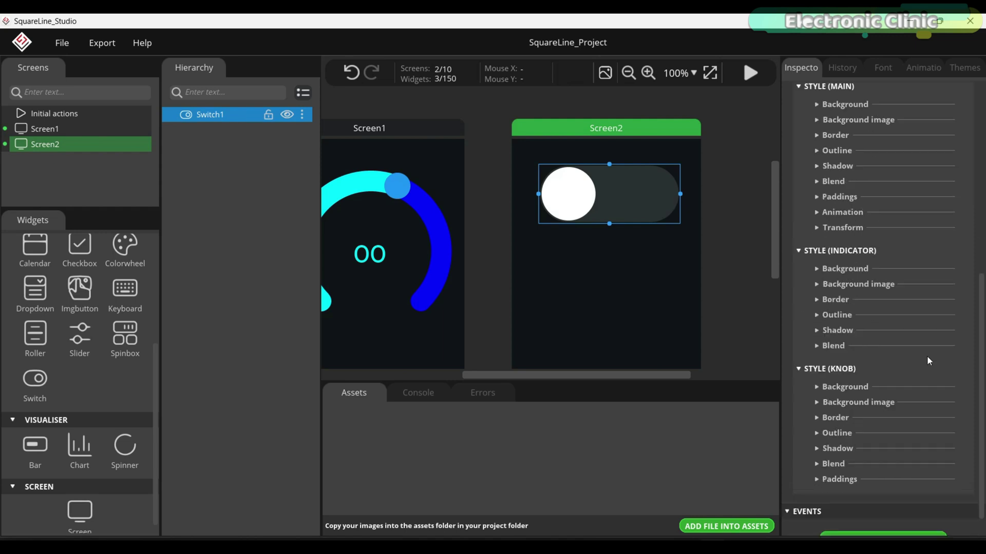
{"action": "scroll", "coordinate": [926, 355], "scroll_direction": "down", "scroll_amount": 1}
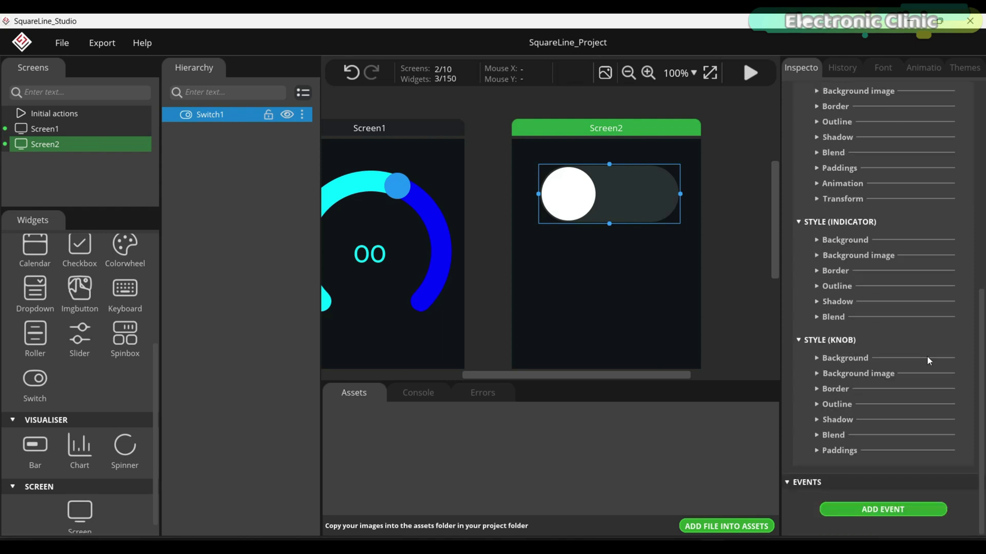
{"action": "left_click", "coordinate": [898, 510]}
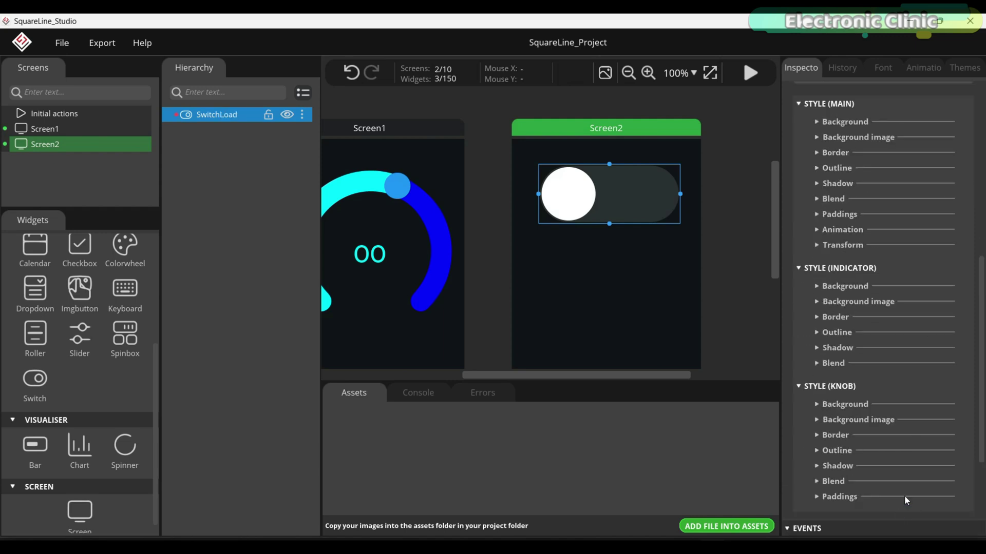
{"action": "scroll", "coordinate": [904, 495], "scroll_direction": "down", "scroll_amount": 4}
{"action": "left_click", "coordinate": [925, 456]}
{"action": "left_click", "coordinate": [916, 386]}
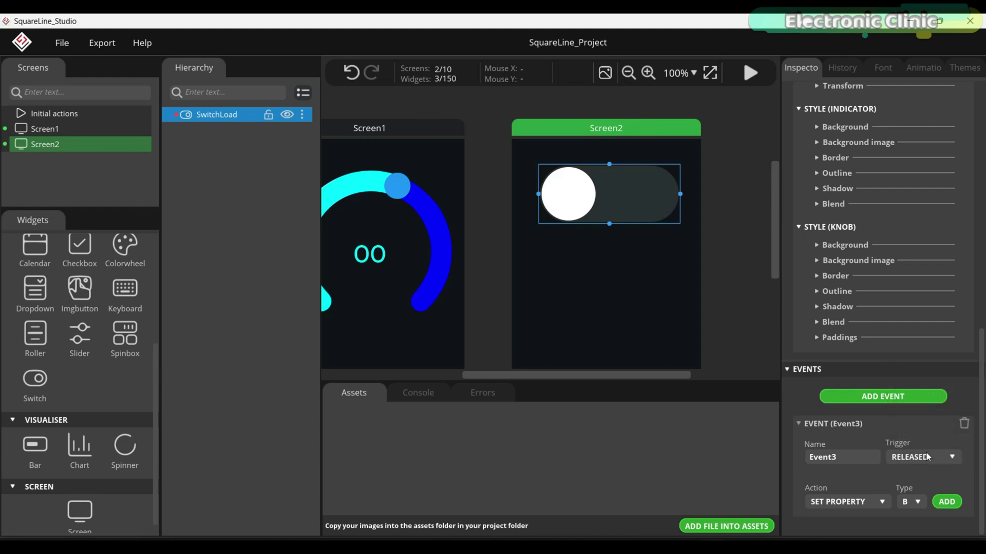
Step: Add a CALL FUNCTION action to the switch's event, with "Do not export function" enabled and the function name Load1Fun
{"action": "left_click", "coordinate": [886, 499]}
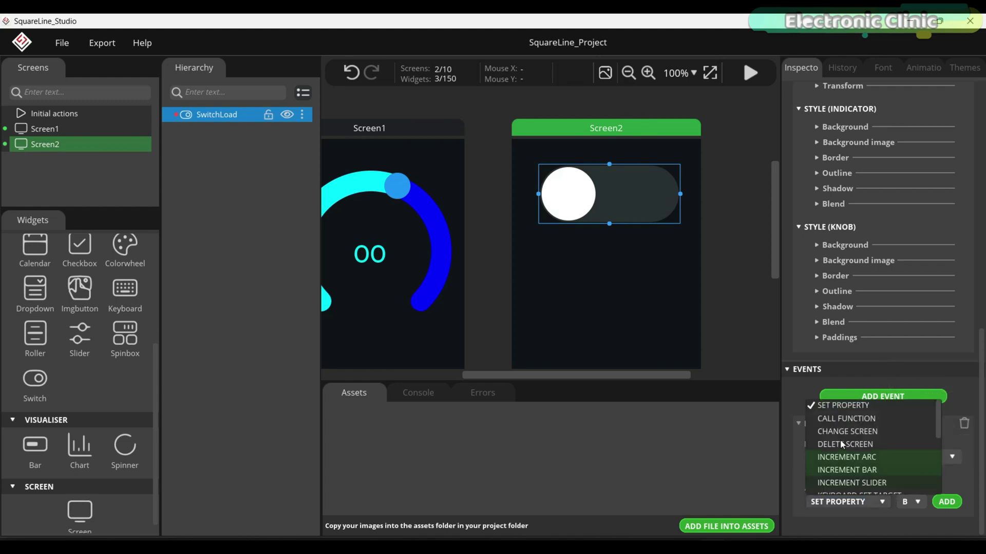
{"action": "left_click", "coordinate": [840, 420]}
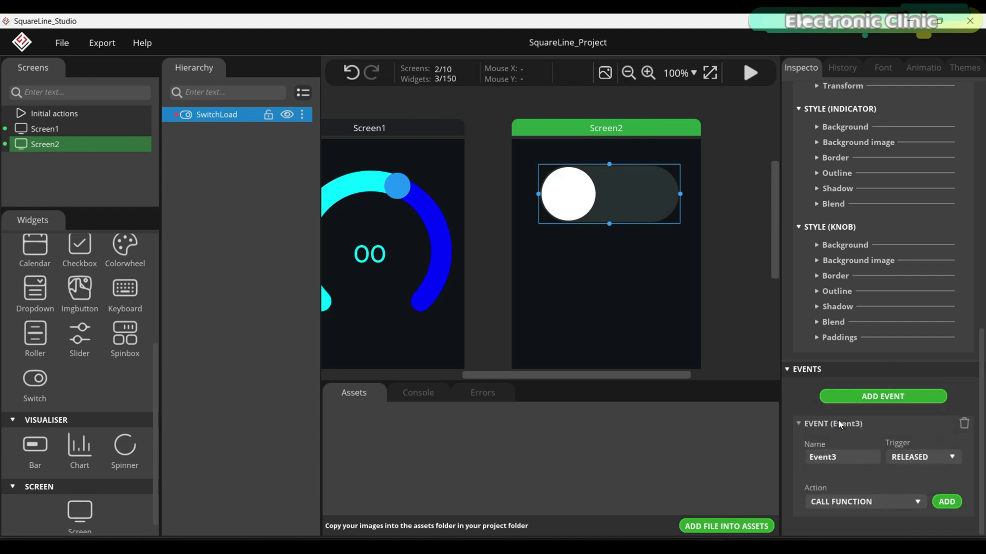
{"action": "left_click", "coordinate": [946, 501]}
{"action": "left_click", "coordinate": [828, 463]}
{"action": "left_click", "coordinate": [870, 442]}
{"action": "type", "text": "Load"}
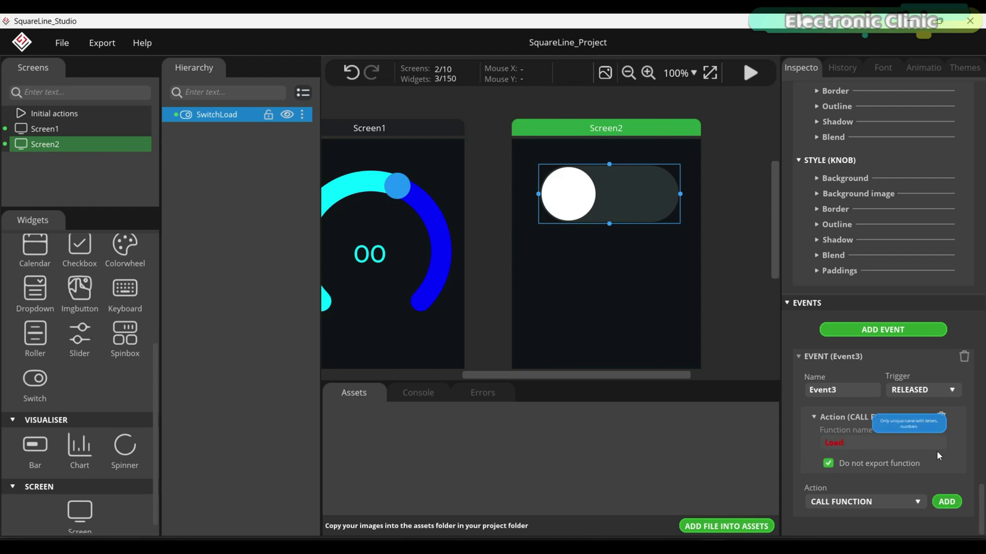
{"action": "type", "text": "1Fun"}
Step: Save the project and export its UI files
{"action": "scroll", "coordinate": [598, 251], "scroll_direction": "down", "scroll_amount": 1}
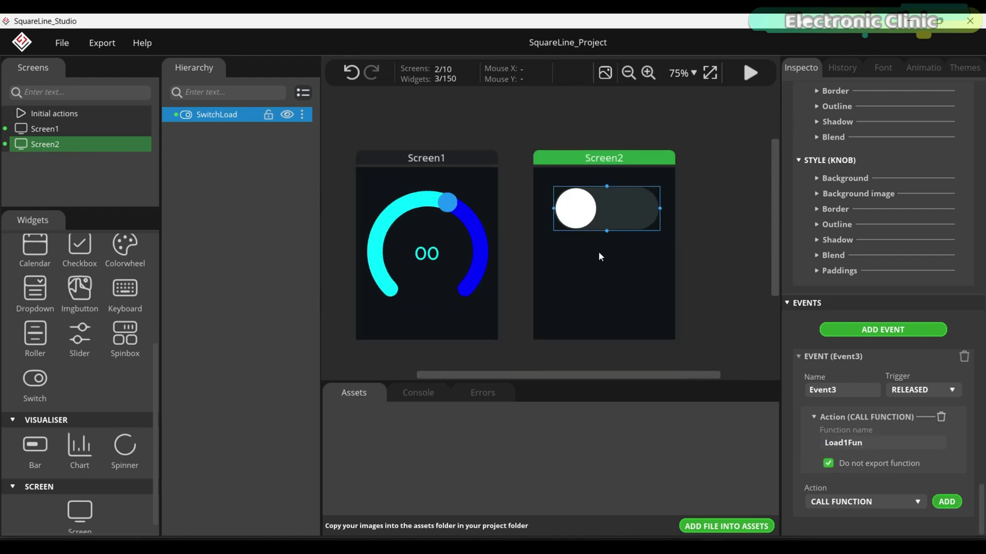
{"action": "scroll", "coordinate": [599, 251], "scroll_direction": "down", "scroll_amount": 1}
{"action": "scroll", "coordinate": [534, 220], "scroll_direction": "up", "scroll_amount": 1}
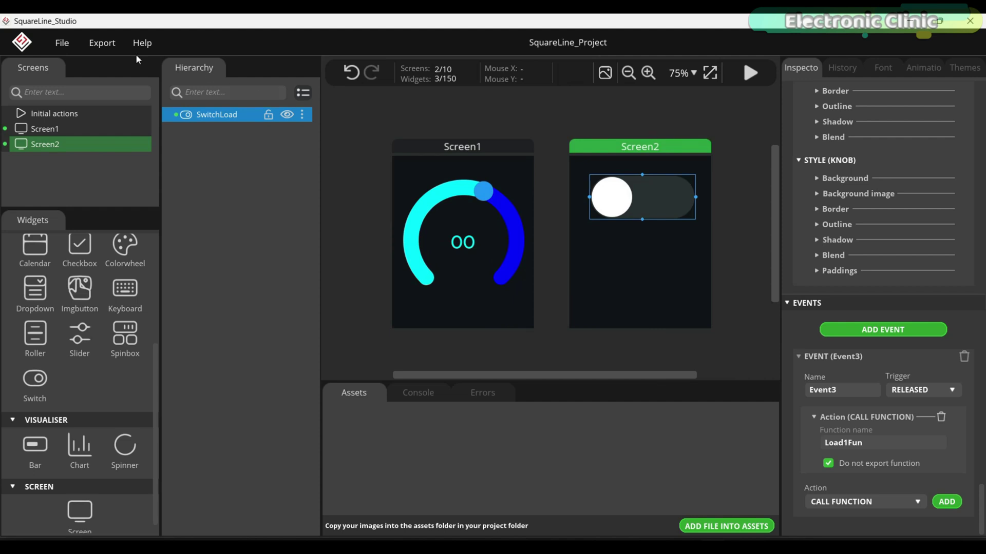
{"action": "left_click", "coordinate": [75, 97]}
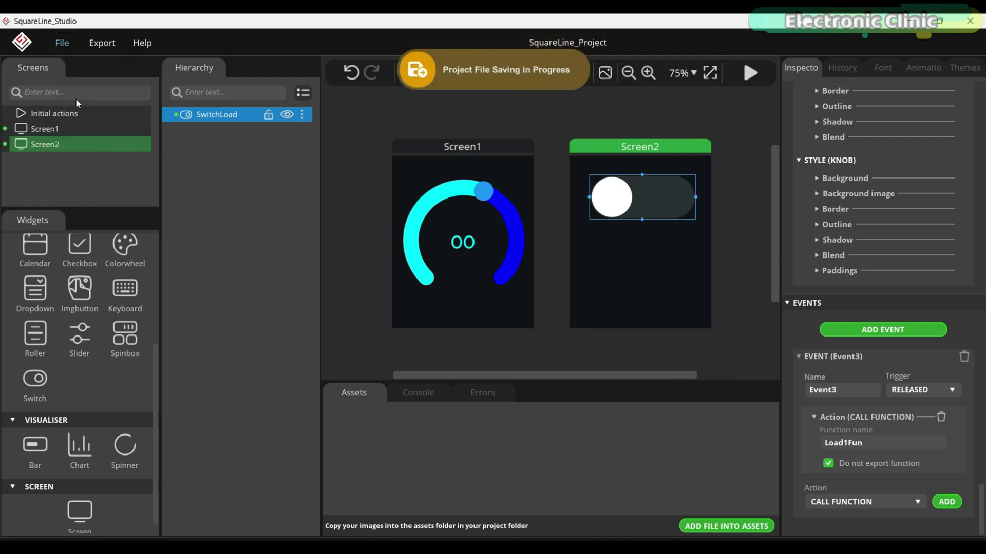
{"action": "left_click", "coordinate": [100, 43]}
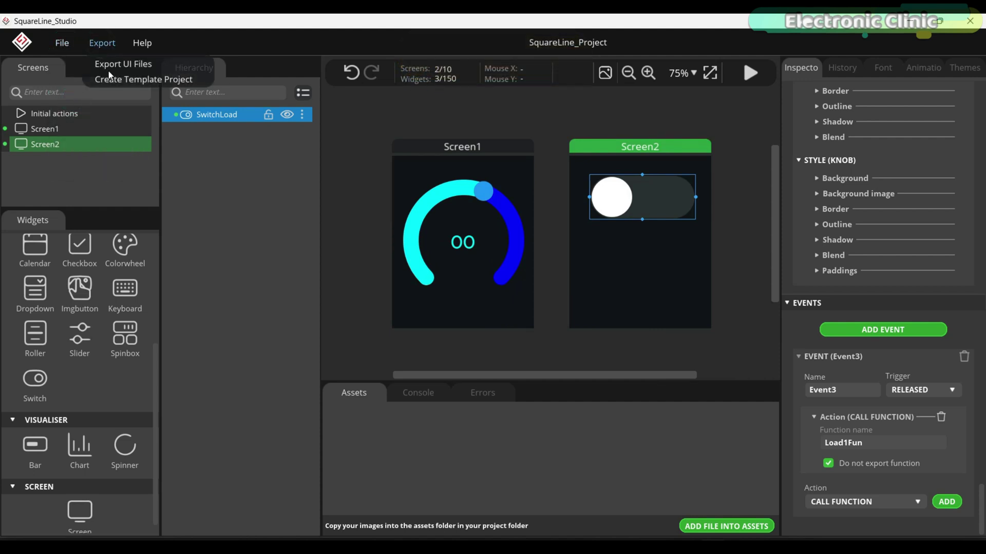
{"action": "left_click", "coordinate": [109, 65]}
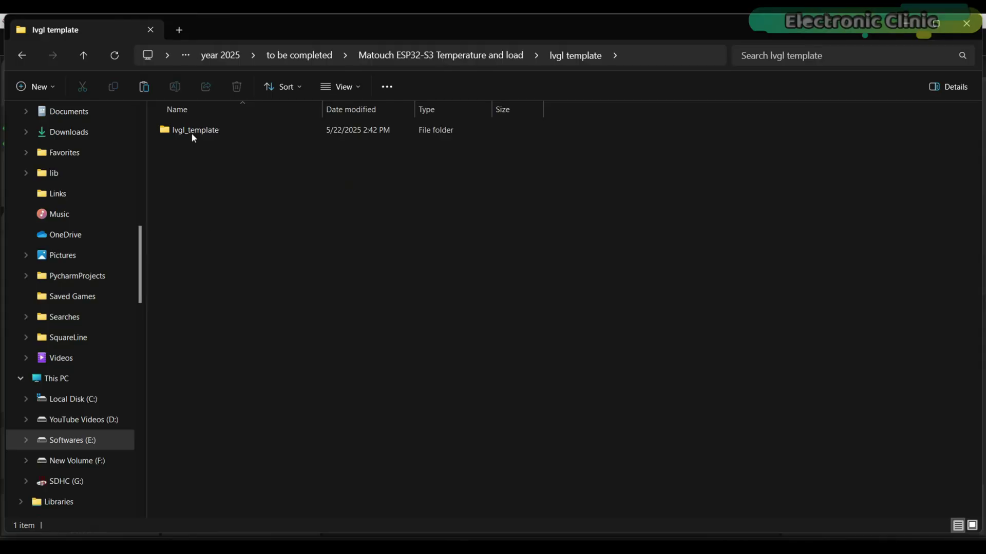
Step: In File Explorer, copy all files from the ui files folder into its parent lvgl_template folder, replacing the existing ones
{"action": "left_click", "coordinate": [192, 130]}
{"action": "double_click", "coordinate": [192, 130]}
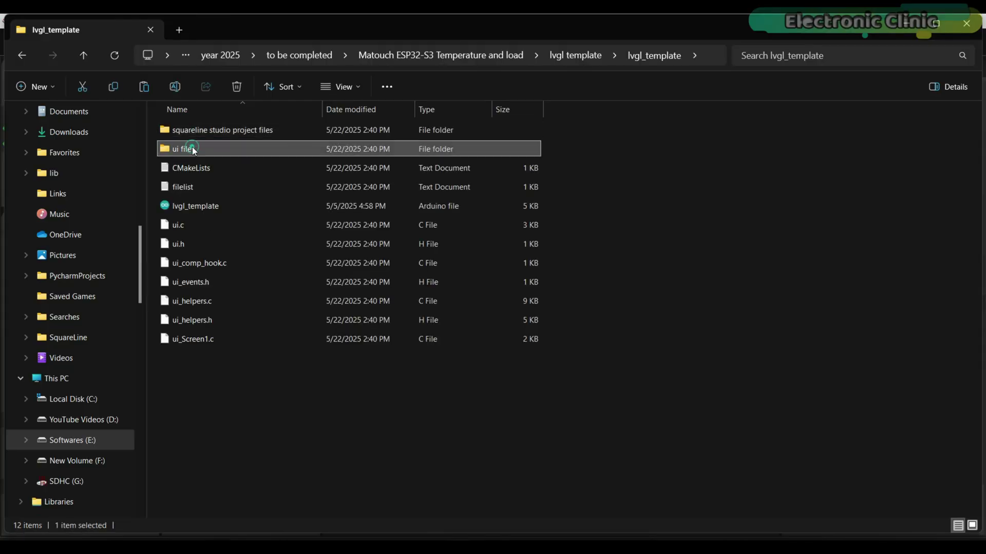
{"action": "double_click", "coordinate": [192, 148]}
{"action": "left_click_drag", "start_coordinate": [242, 354], "coordinate": [183, 132]}
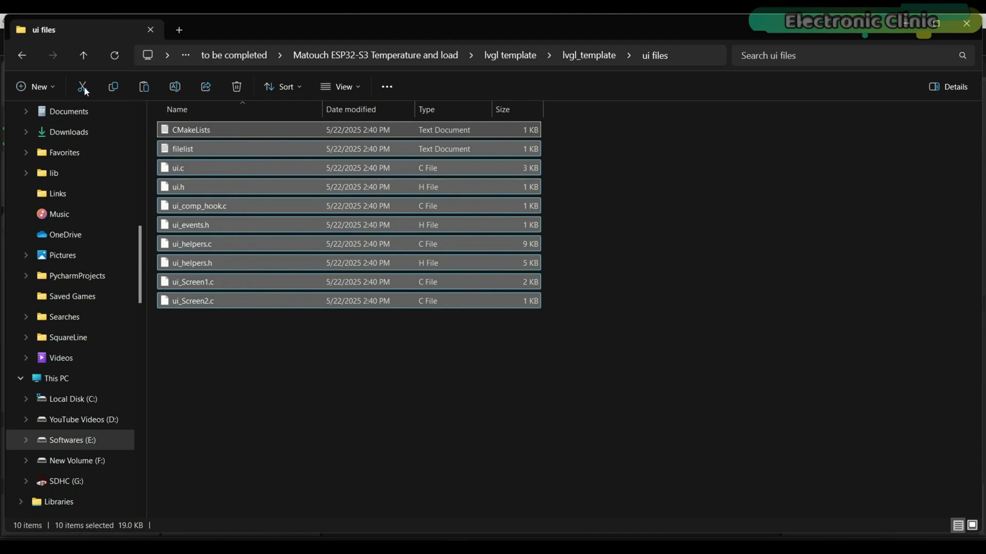
{"action": "left_click", "coordinate": [23, 55]}
{"action": "left_click", "coordinate": [312, 399]}
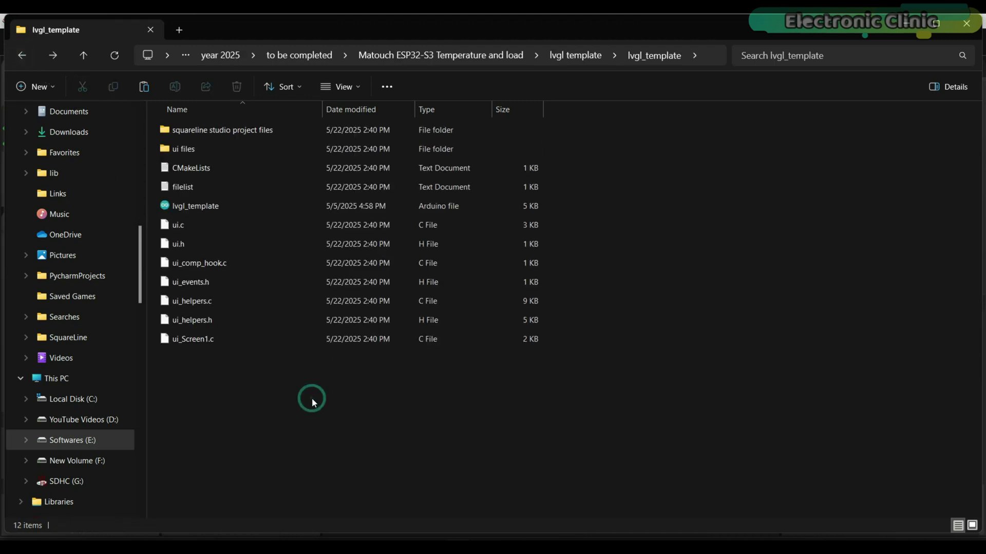
{"action": "key", "text": "ctrl+v"}
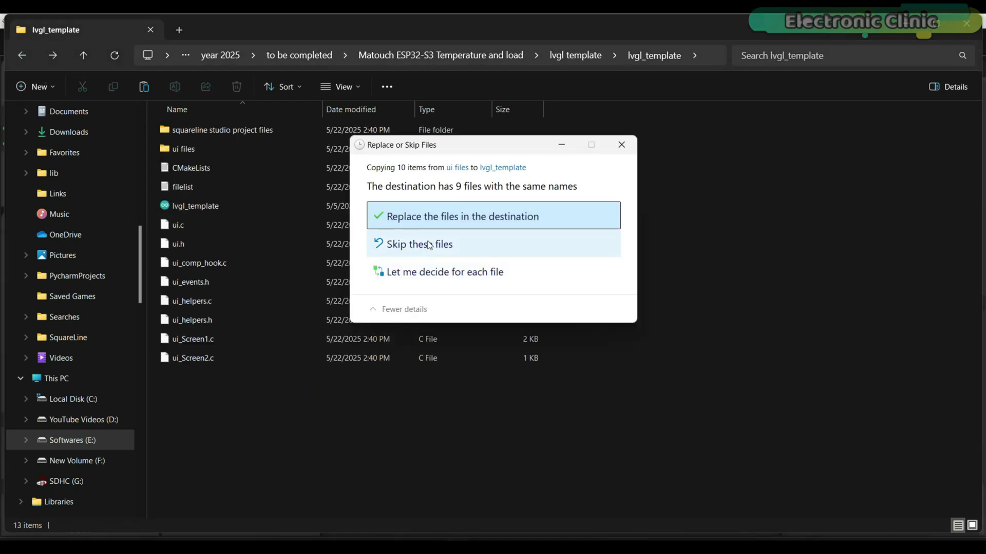
{"action": "left_click", "coordinate": [440, 214]}
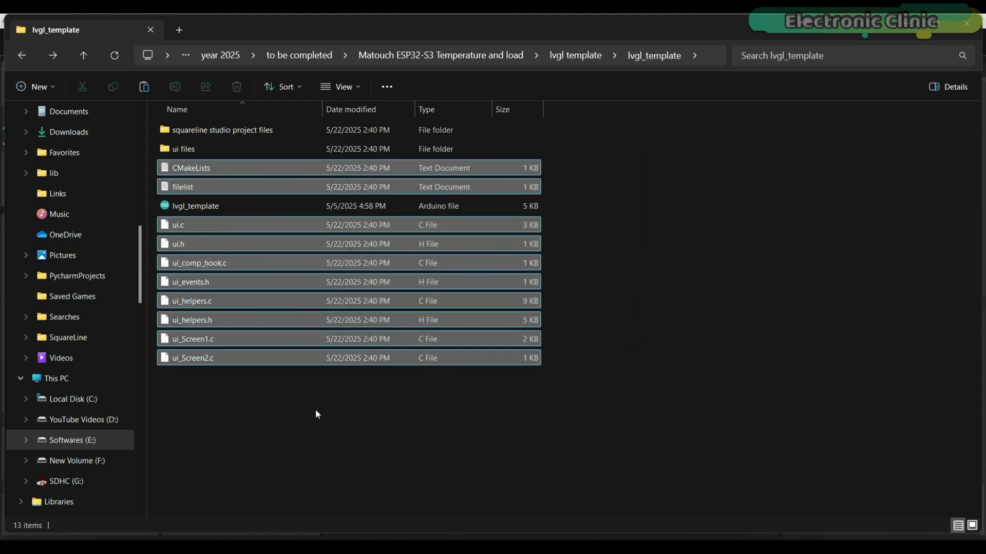
{"action": "left_click", "coordinate": [597, 323]}
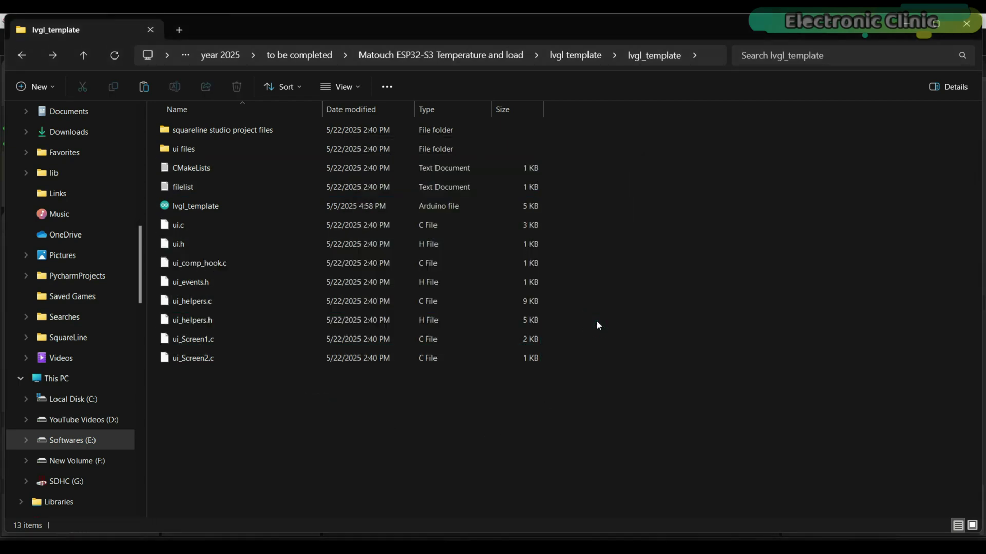
Step: Switch to the Arduino IDE and examine the generated ui_Screen2.c code and the Load1Fun declaration in ui_events.h
{"action": "key", "text": "alt+Tab"}
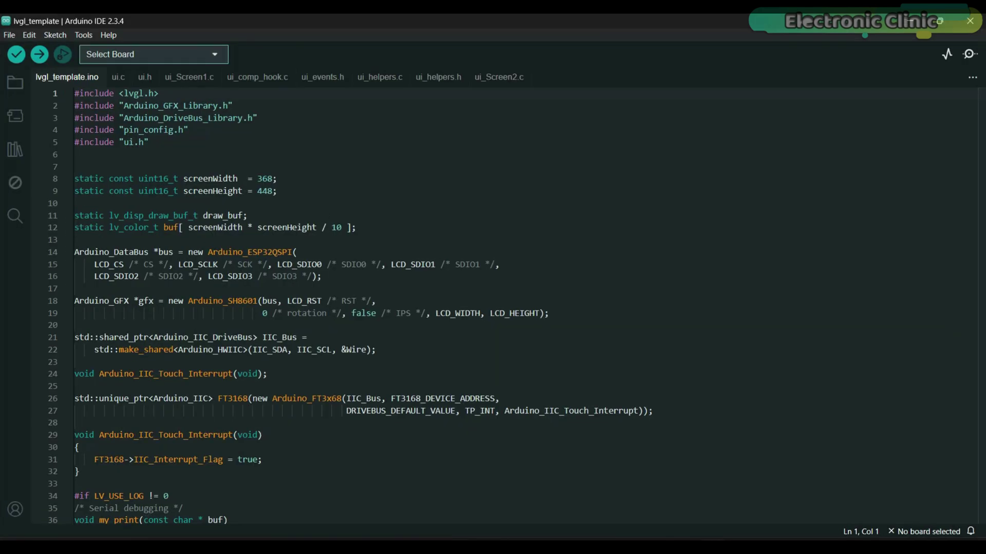
{"action": "left_click", "coordinate": [501, 77]}
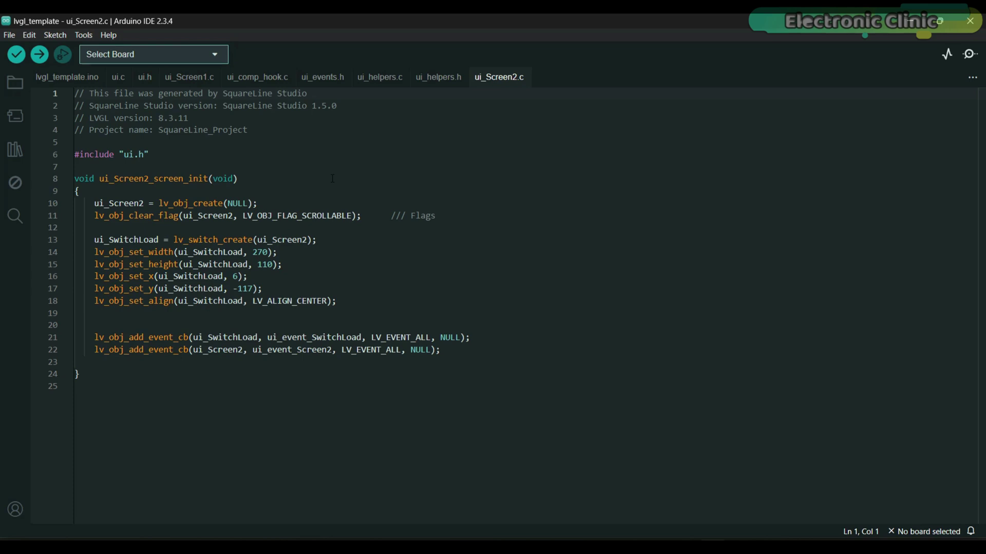
{"action": "left_click", "coordinate": [323, 78]}
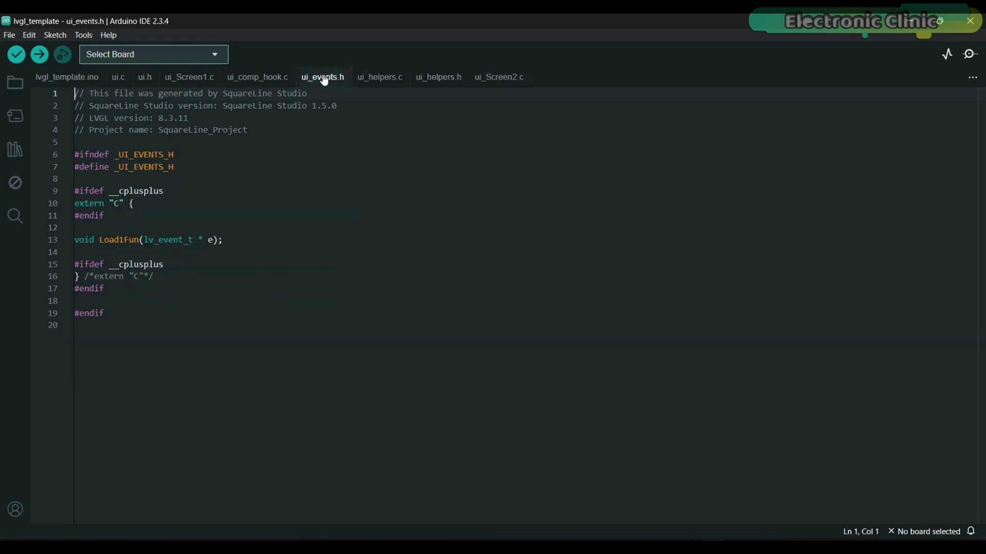
{"action": "left_click_drag", "start_coordinate": [247, 240], "coordinate": [33, 242]}
{"action": "left_click", "coordinate": [235, 239]}
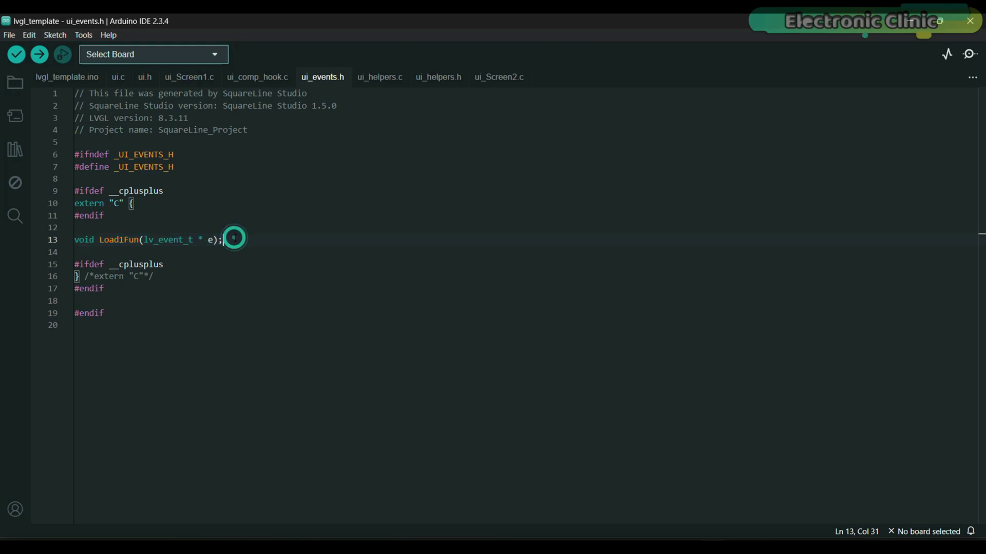
Step: Review the main lvgl_template.ino sketch and its DallasTemperature.h include line
{"action": "left_click", "coordinate": [95, 77]}
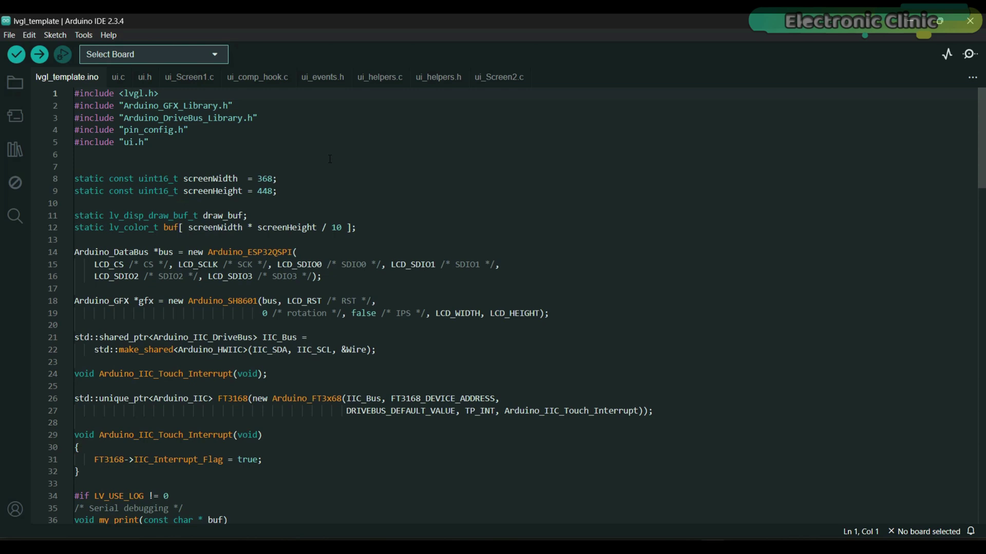
{"action": "scroll", "coordinate": [330, 159], "scroll_direction": "down", "scroll_amount": 2}
{"action": "scroll", "coordinate": [330, 159], "scroll_direction": "down", "scroll_amount": 8}
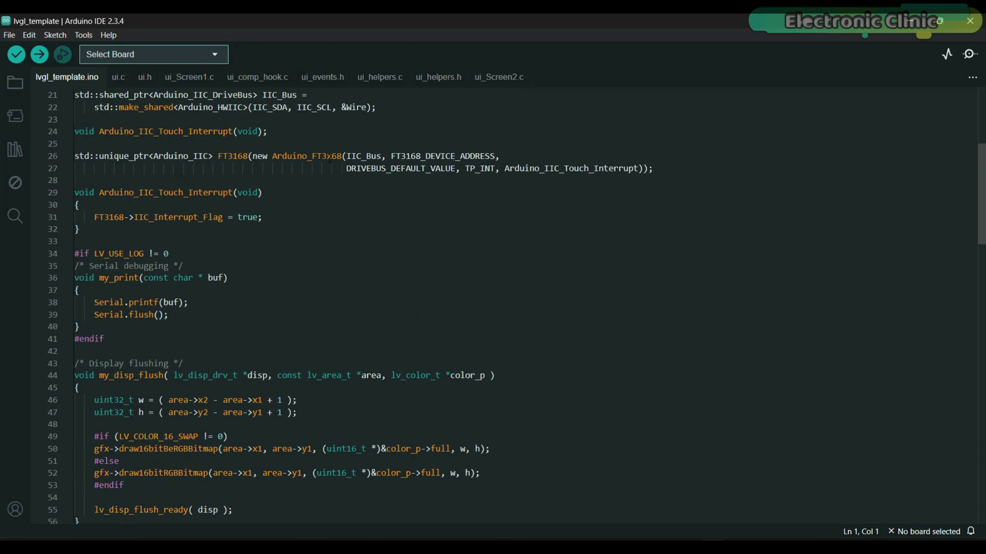
{"action": "scroll", "coordinate": [330, 159], "scroll_direction": "up", "scroll_amount": 10}
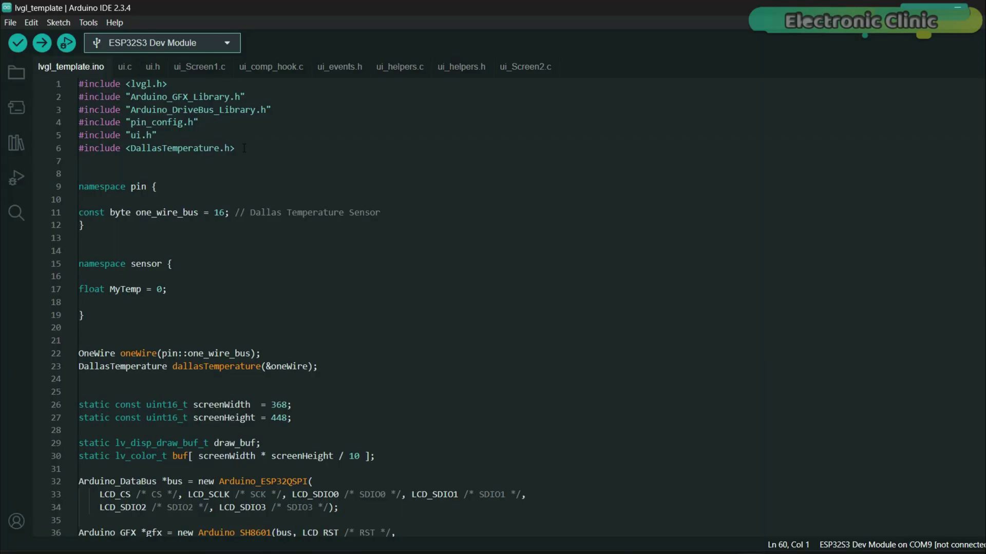
{"action": "left_click", "coordinate": [128, 157]}
{"action": "left_click_drag", "start_coordinate": [235, 148], "coordinate": [72, 150]}
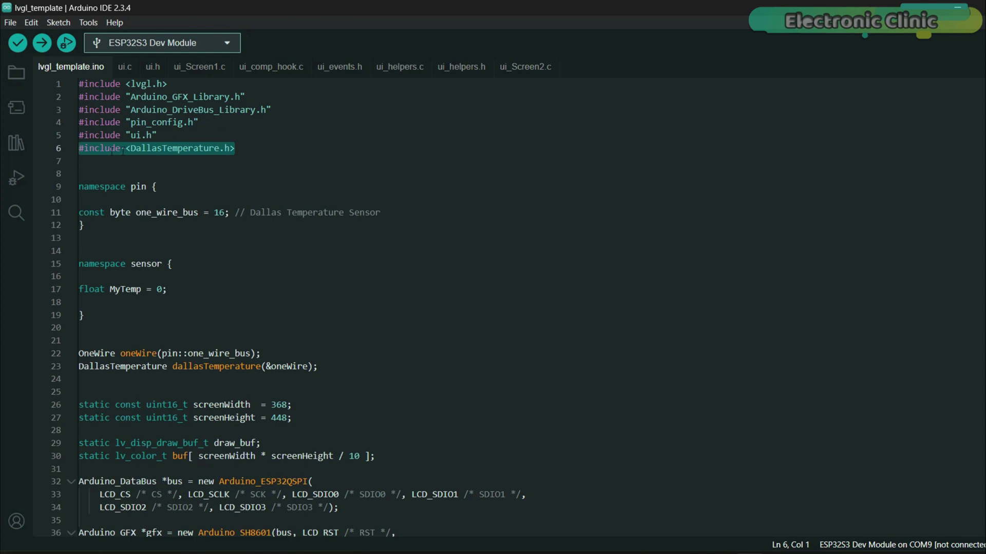
{"action": "left_click", "coordinate": [247, 150]}
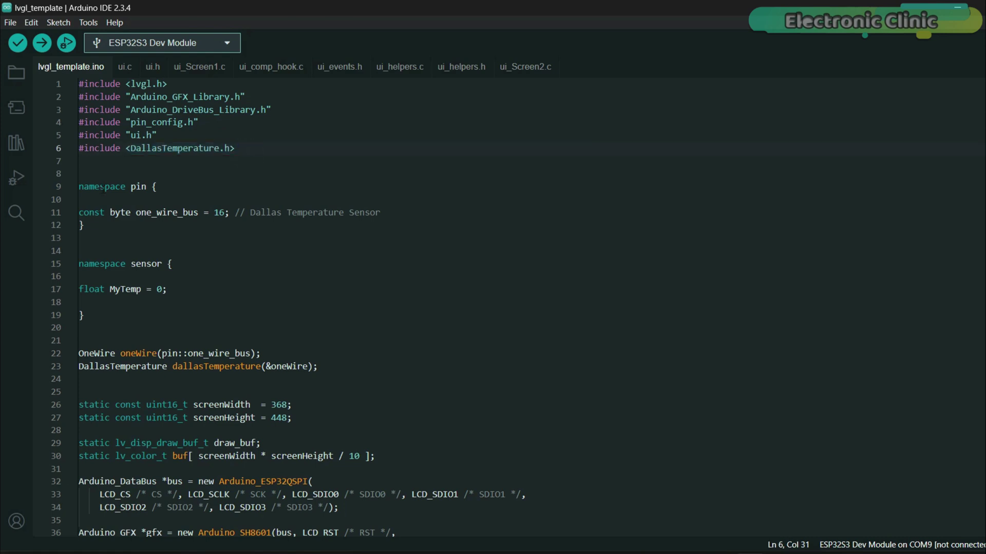
Step: Examine the pin namespace with its one_wire_bus constant and the sensor namespace with its MyTemp variable
{"action": "left_click", "coordinate": [143, 190]}
{"action": "left_click", "coordinate": [146, 213]}
{"action": "left_click_drag", "start_coordinate": [147, 214], "coordinate": [199, 213]}
{"action": "left_click", "coordinate": [225, 214]}
{"action": "left_click", "coordinate": [152, 264]}
{"action": "scroll", "coordinate": [200, 255], "scroll_direction": "down", "scroll_amount": 2}
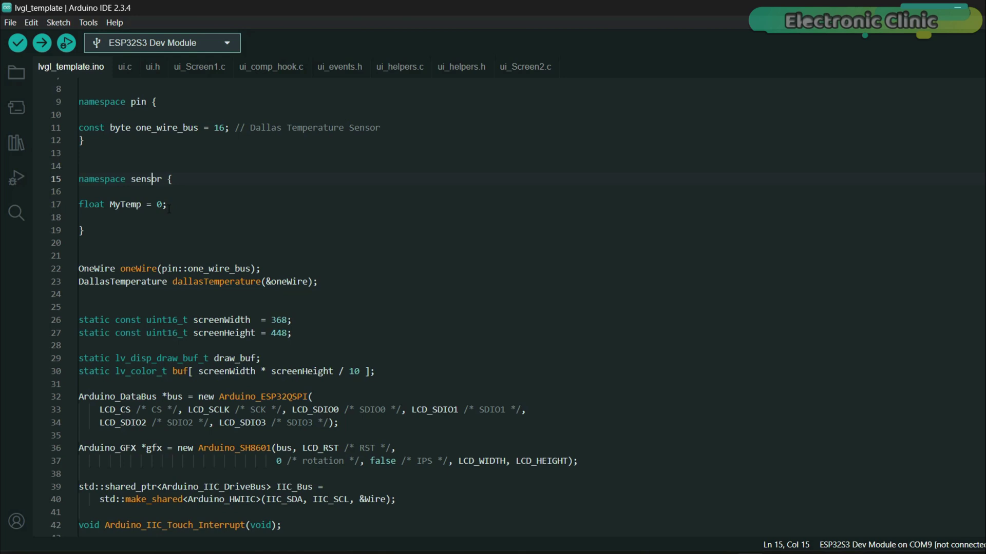
Step: Examine the oneWire and dallasTemperature object declarations and find the setup function in the sketch
{"action": "left_click_drag", "start_coordinate": [272, 268], "coordinate": [79, 269]}
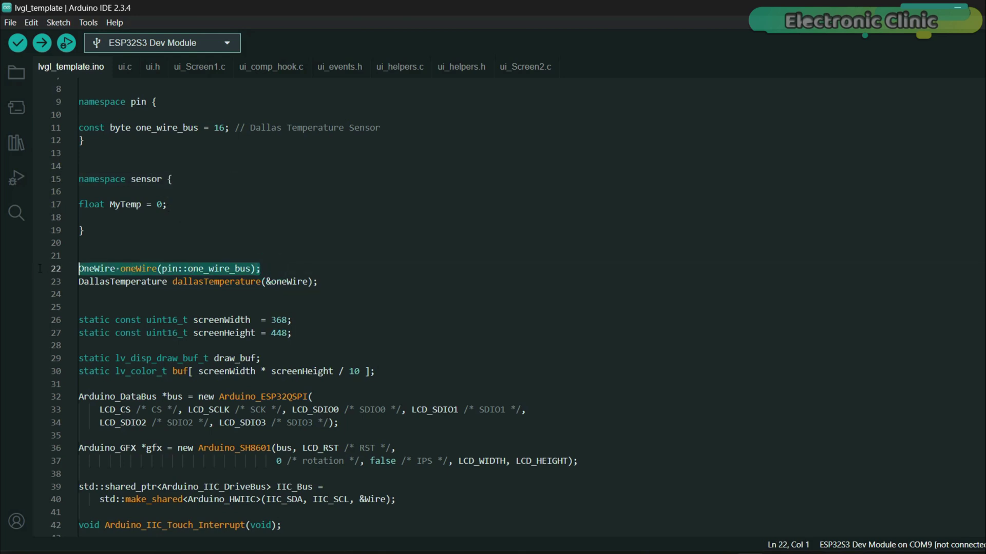
{"action": "left_click", "coordinate": [266, 268]}
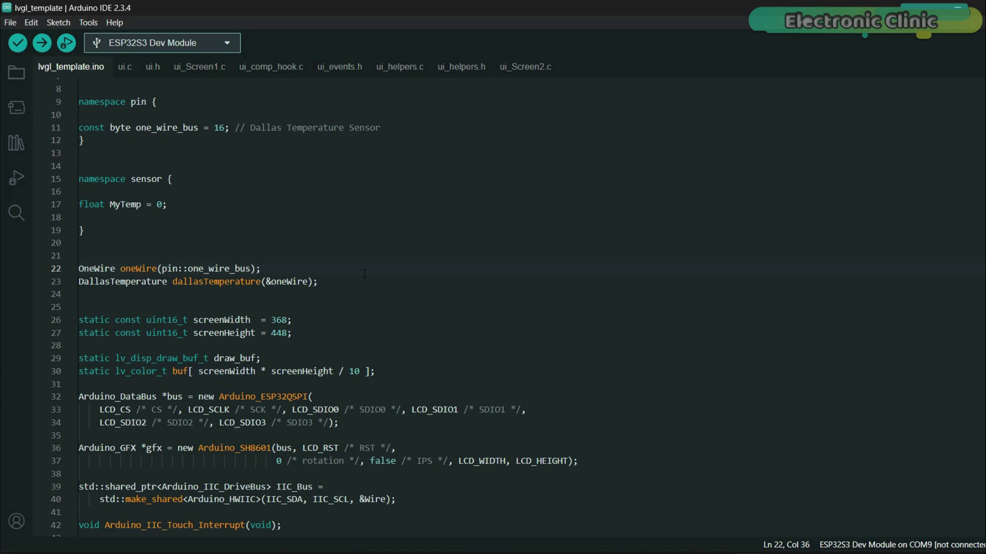
{"action": "left_click", "coordinate": [334, 277]}
{"action": "left_click_drag", "start_coordinate": [335, 277], "coordinate": [78, 281]}
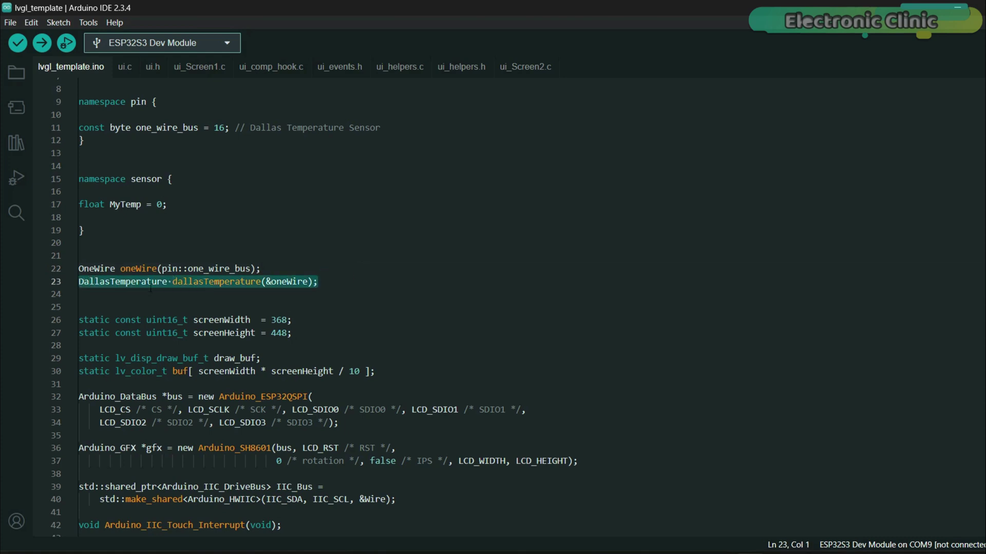
{"action": "left_click", "coordinate": [335, 281]}
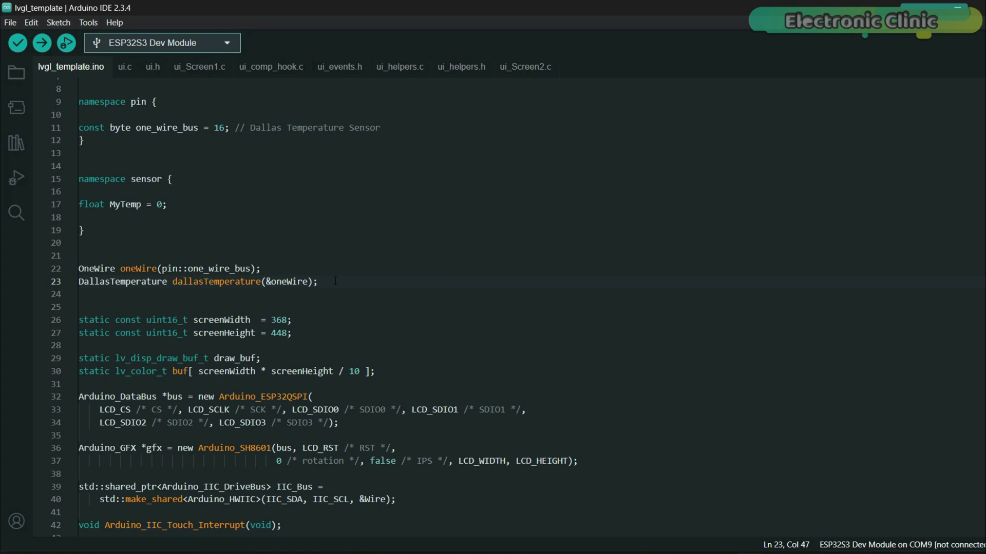
{"action": "scroll", "coordinate": [230, 310], "scroll_direction": "down", "scroll_amount": 15}
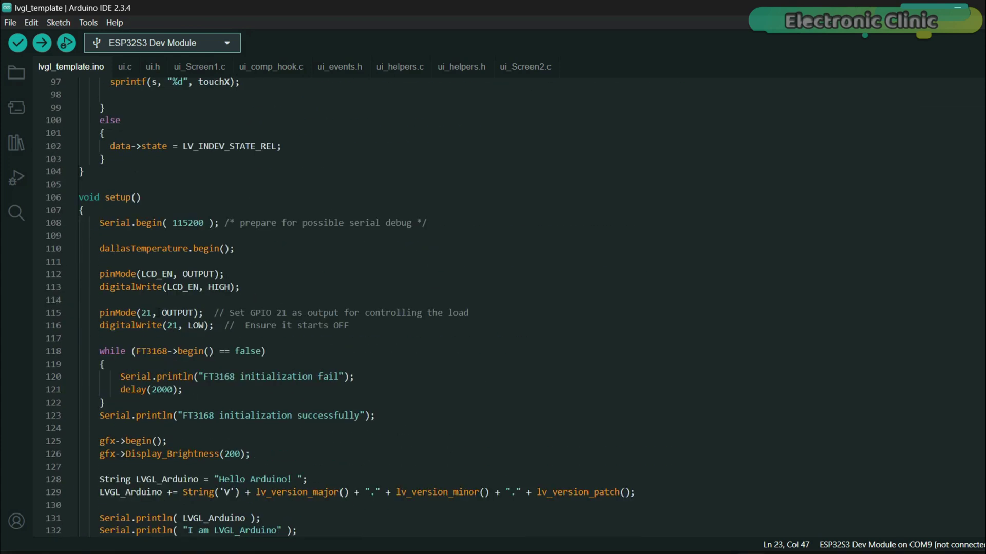